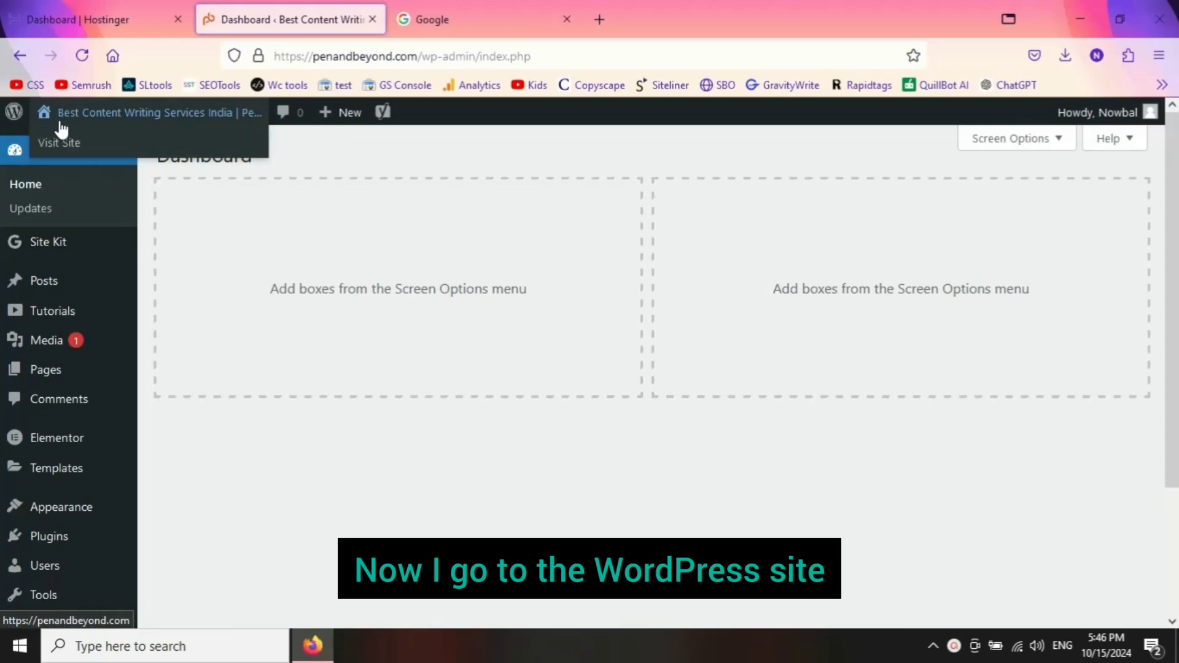
# Open the post "Top 4 Places to Visit in Kanyakumari" from the site's posts list and look through its full content.
pyautogui.moveTo(47, 287)
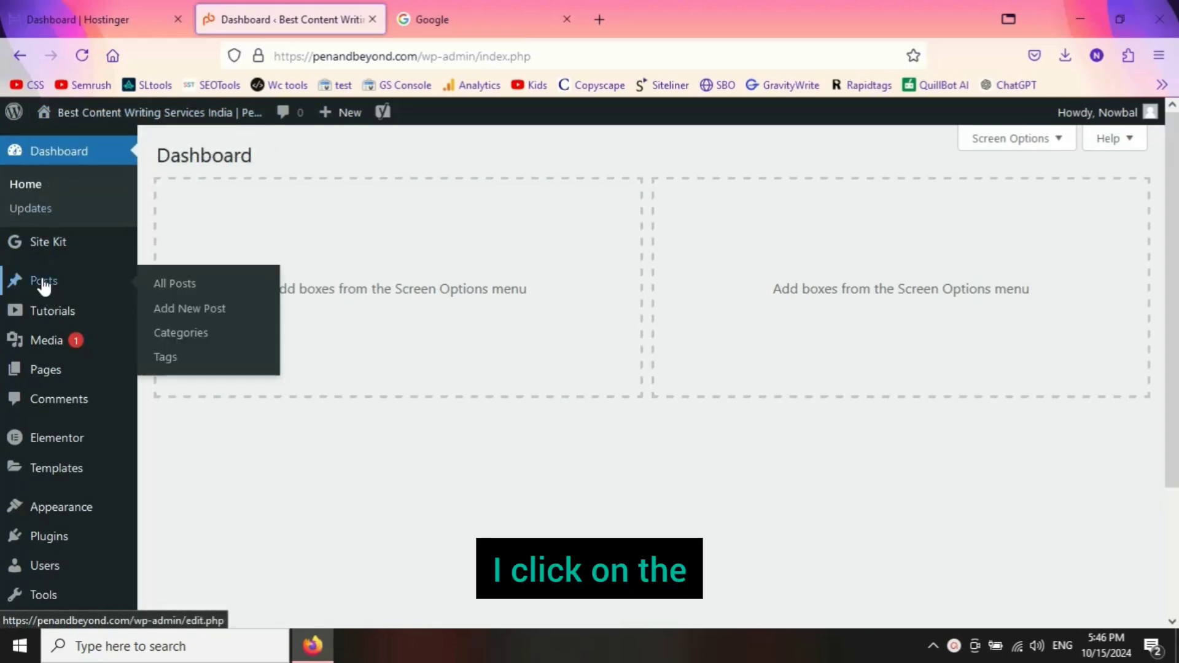
pyautogui.click(43, 282)
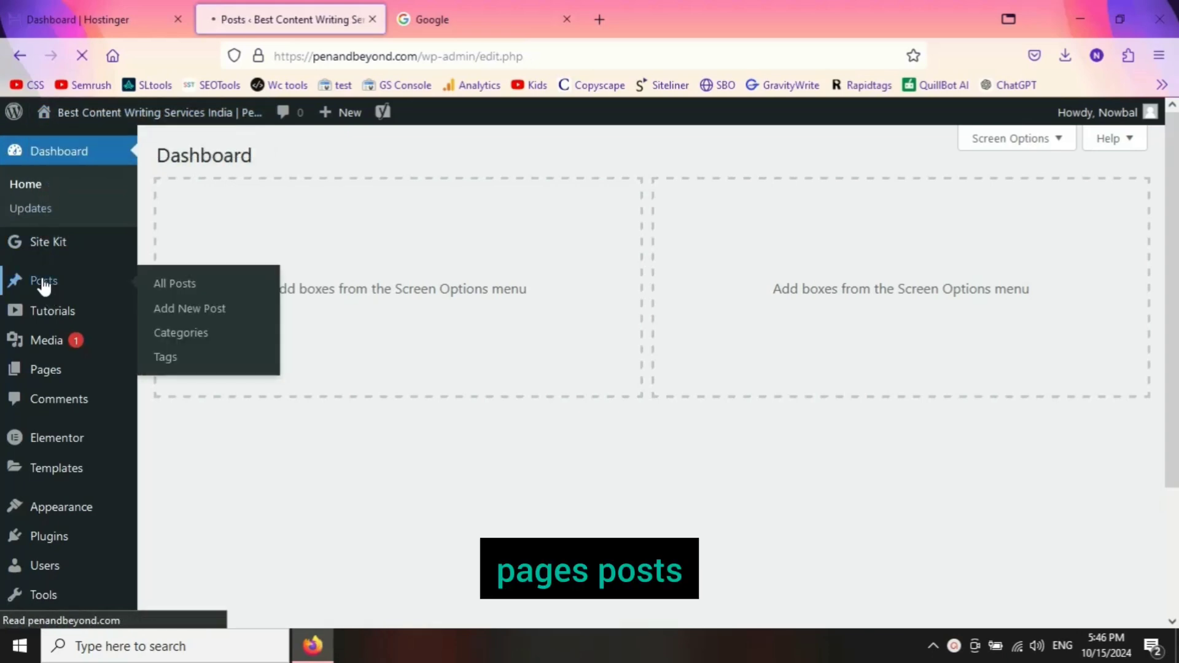
pyautogui.scroll(-2, 667, 382)
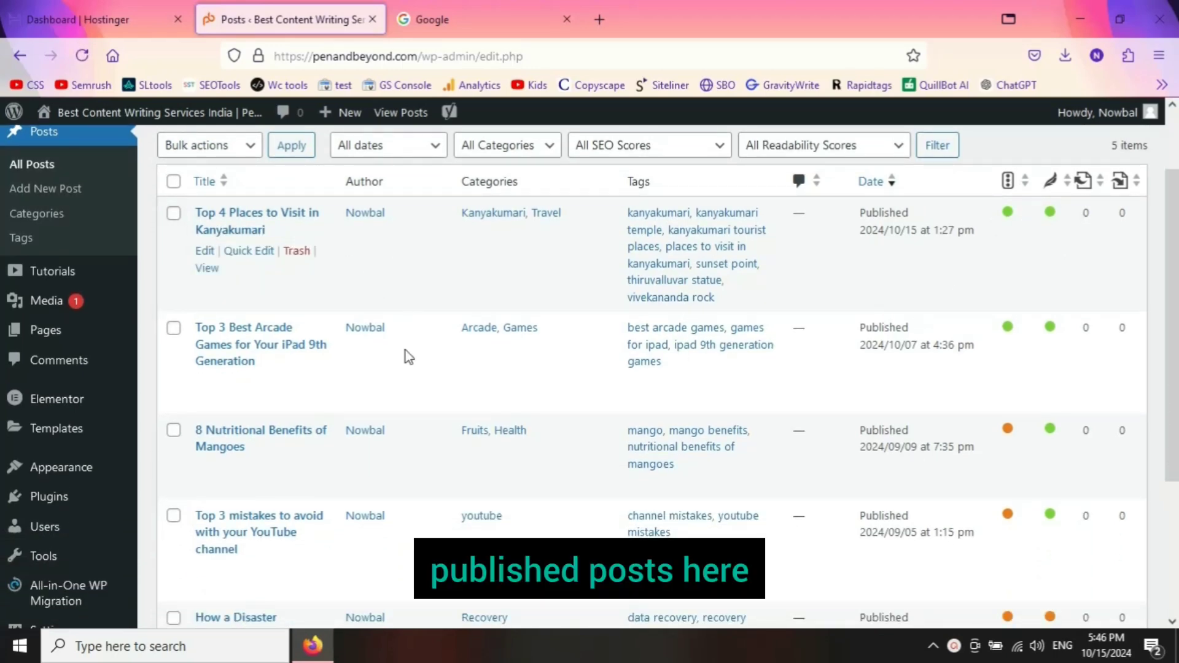
pyautogui.scroll(-4, 406, 369)
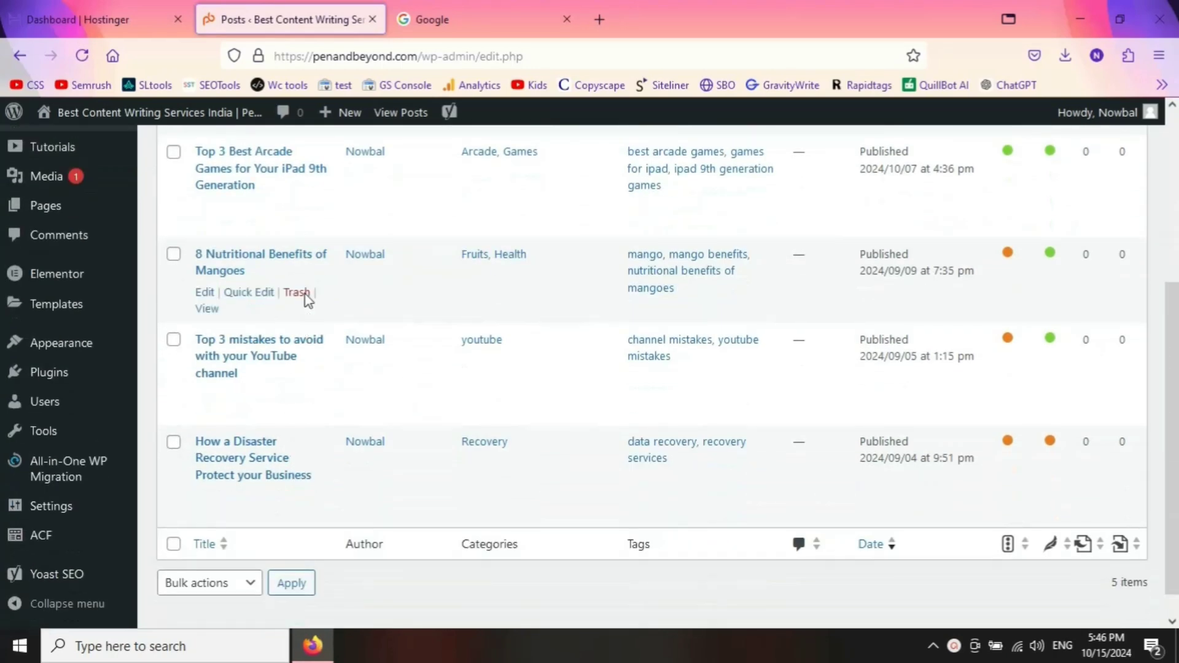
pyautogui.scroll(2, 441, 273)
pyautogui.scroll(3, 441, 273)
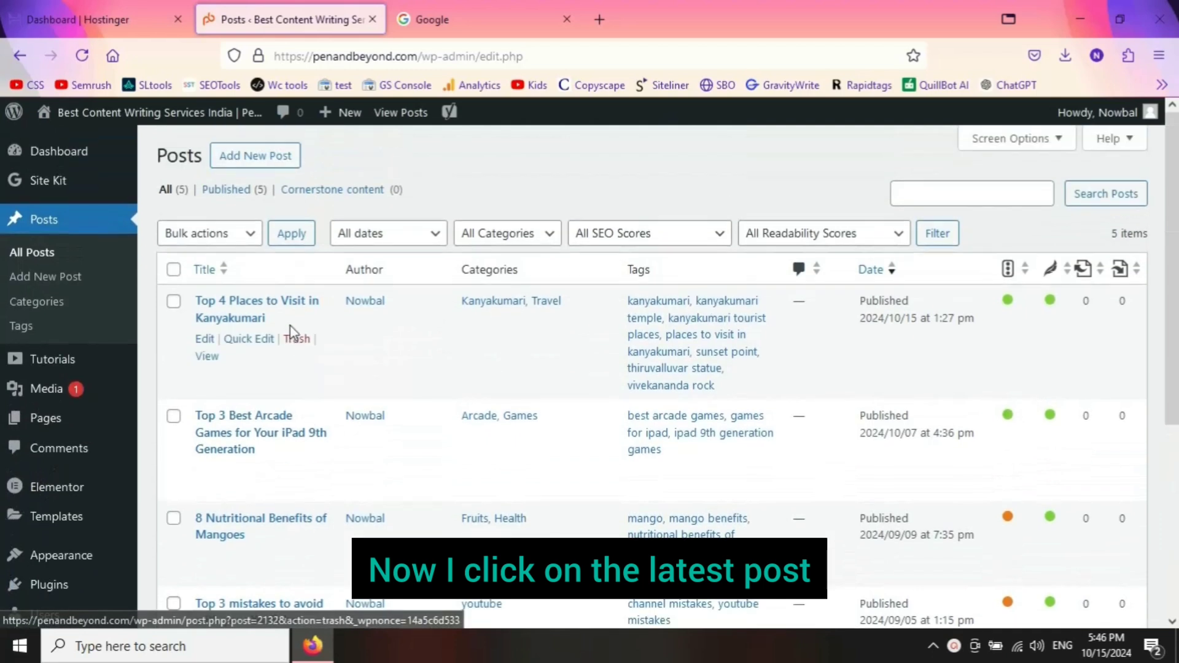
pyautogui.click(234, 312)
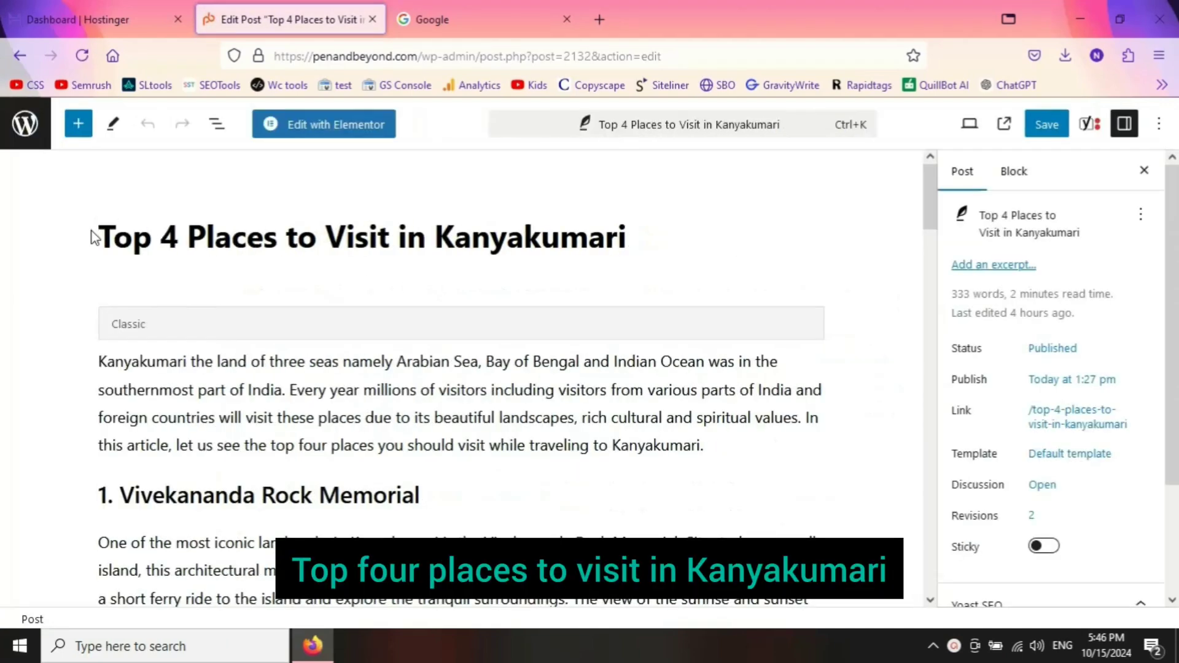
pyautogui.scroll(-5, 541, 330)
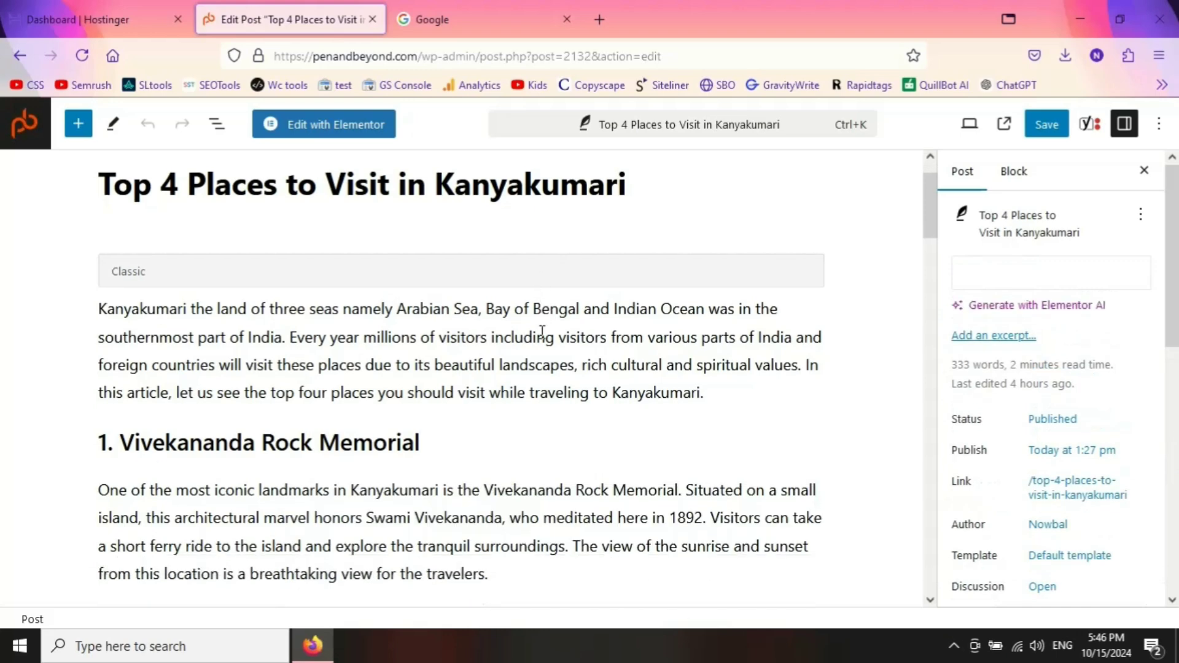
pyautogui.scroll(-10, 543, 332)
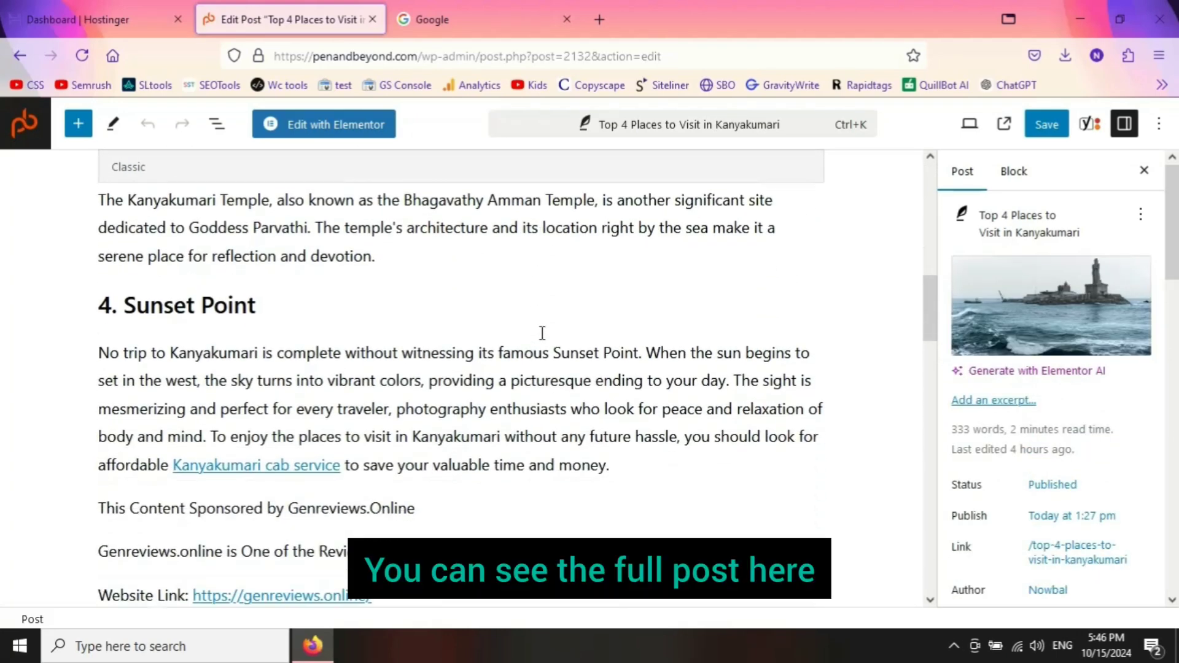
pyautogui.scroll(-6, 543, 342)
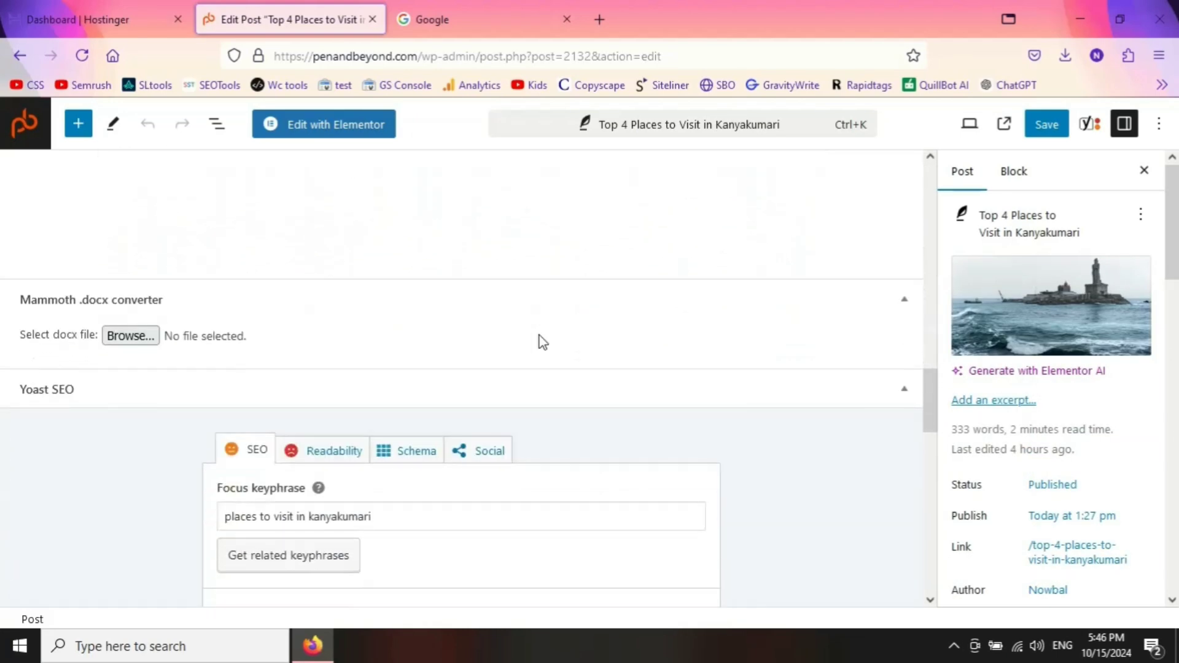
pyautogui.scroll(20, 542, 342)
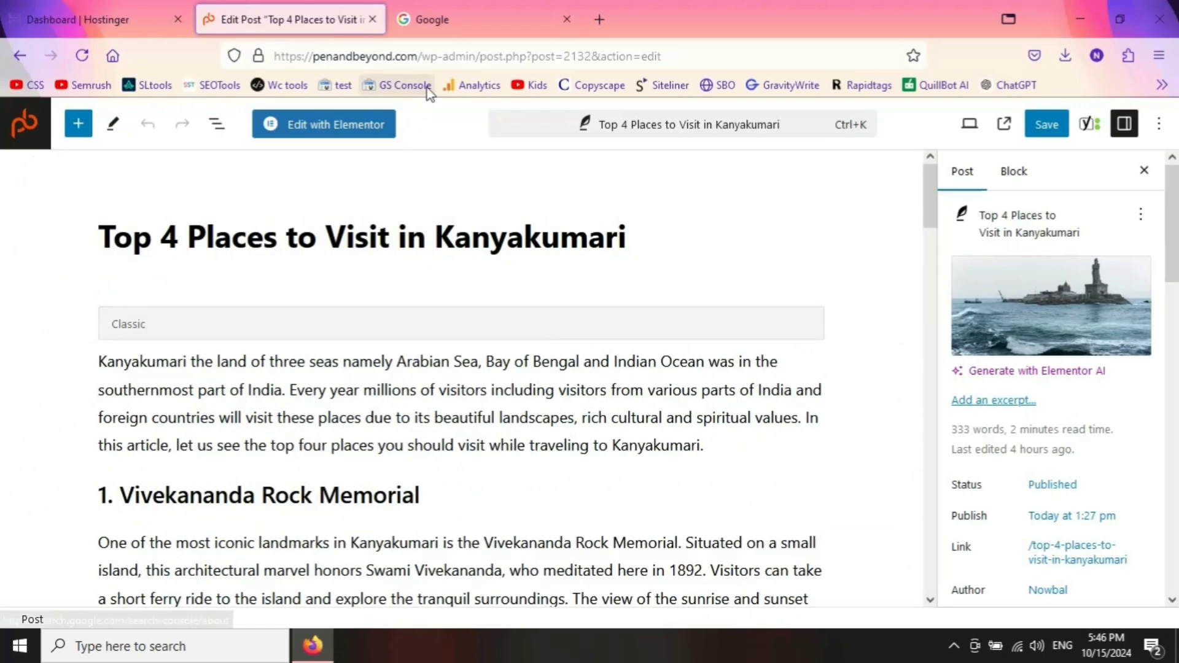
# Search Google for "simplified seo tools" and open the Simplified SEO Tools website from the results.
pyautogui.click(483, 12)
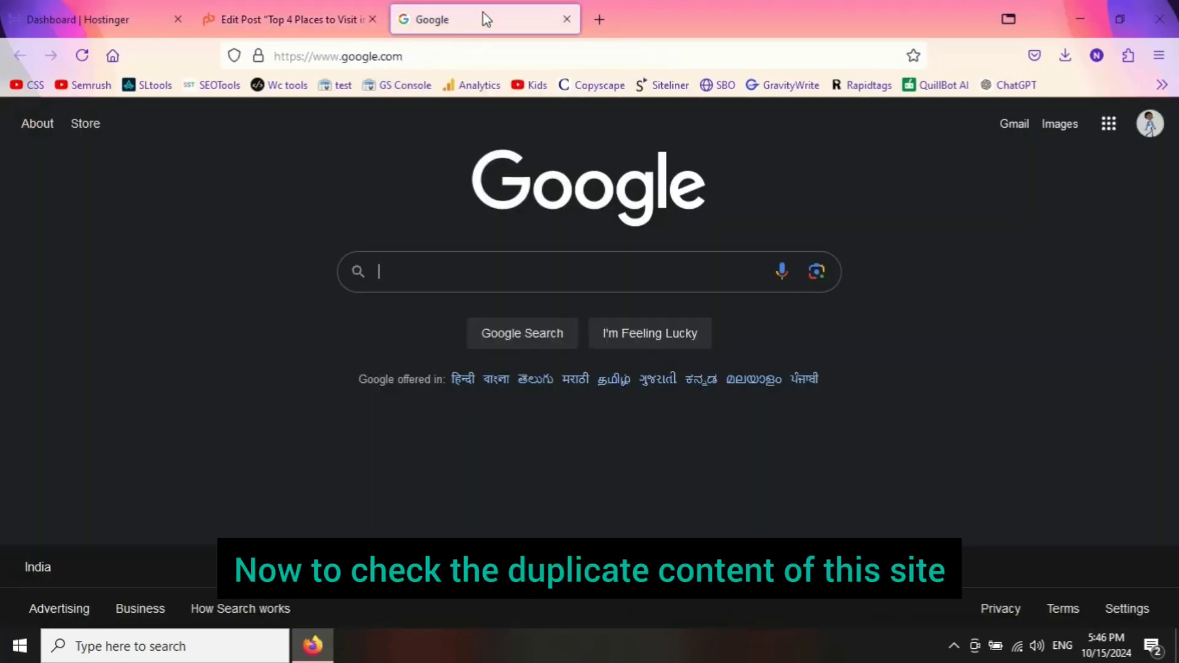
pyautogui.click(386, 265)
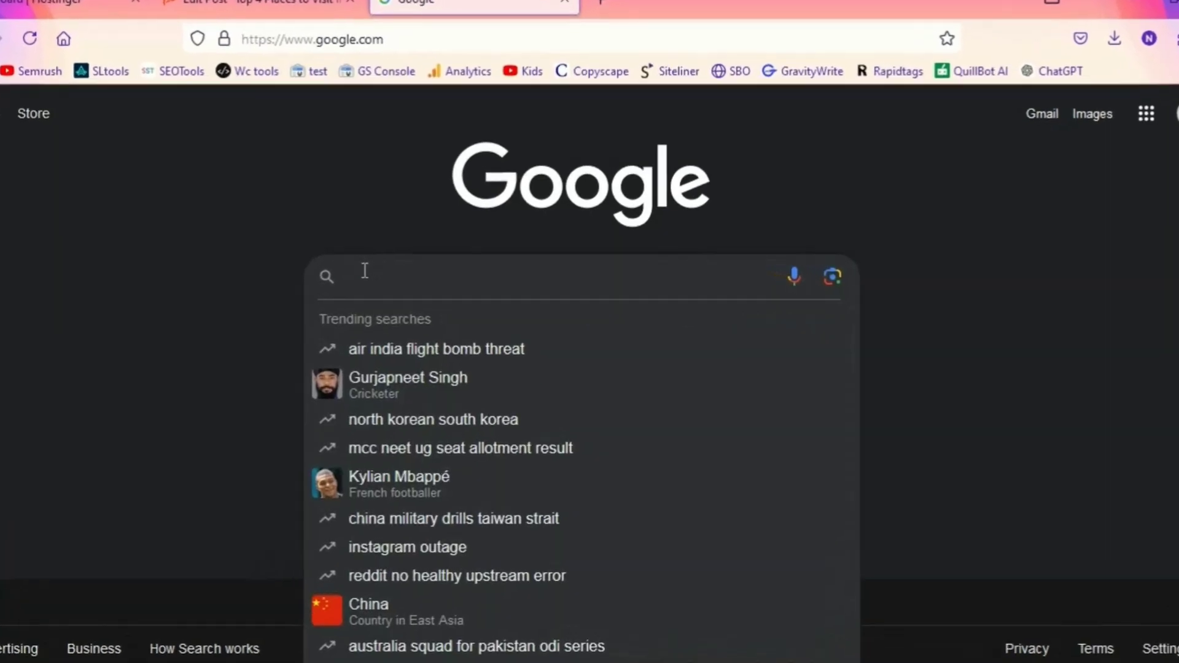
pyautogui.write('simpk')
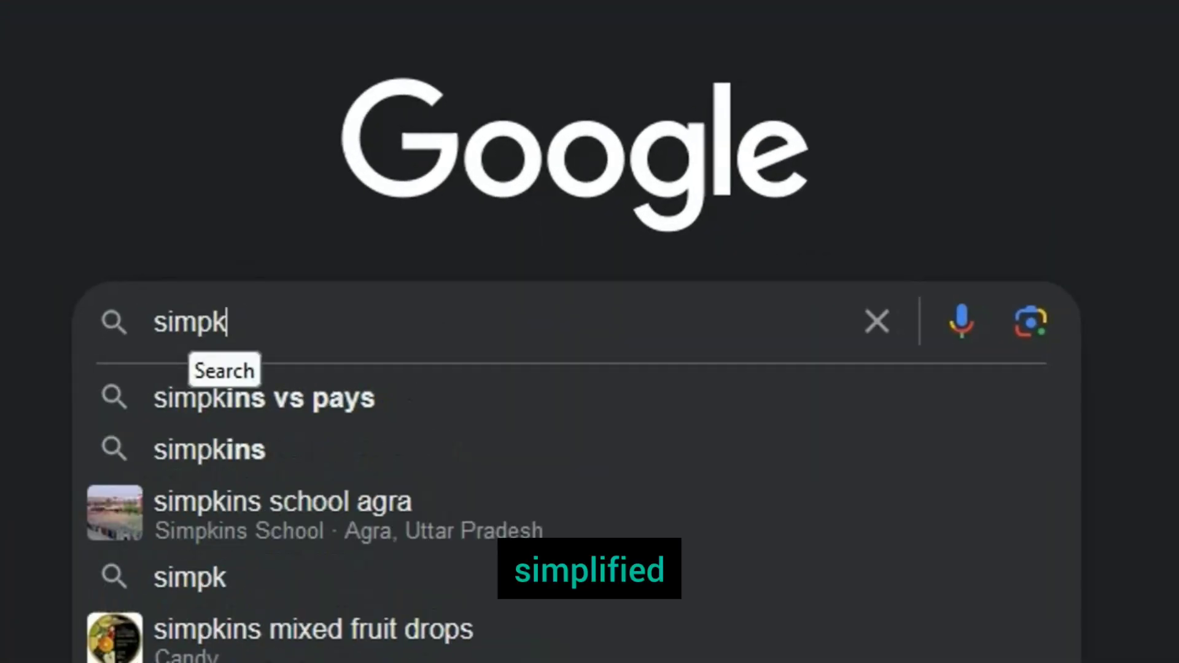
pyautogui.press('BackSpace')
pyautogui.write('lified')
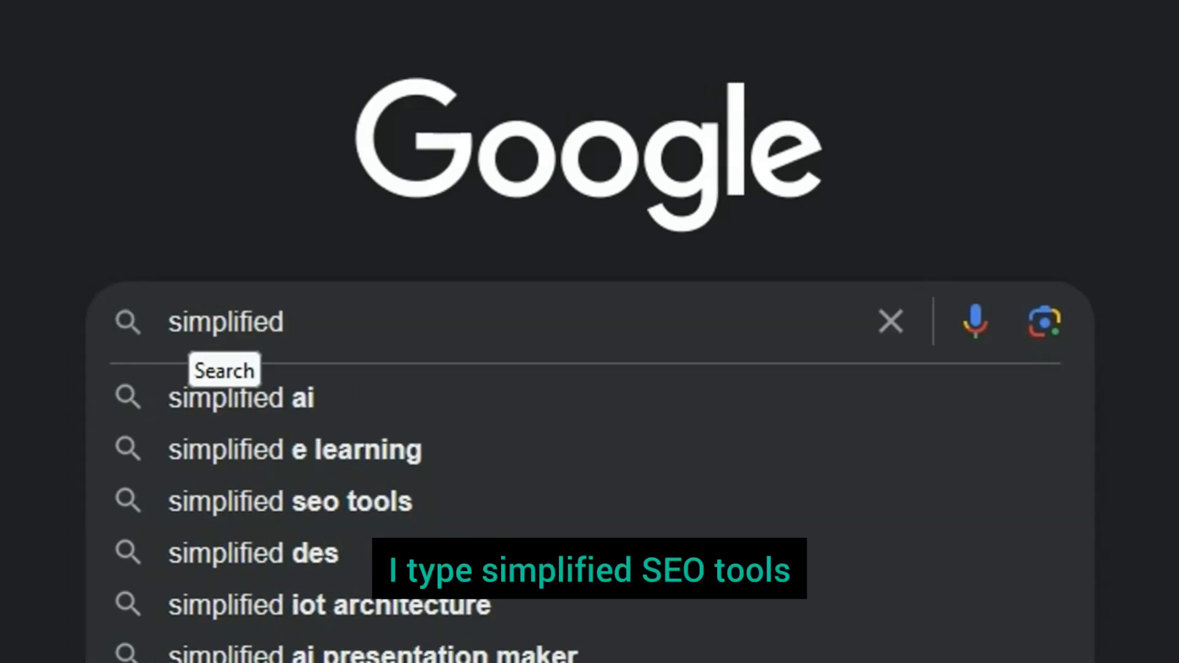
pyautogui.write(' seo')
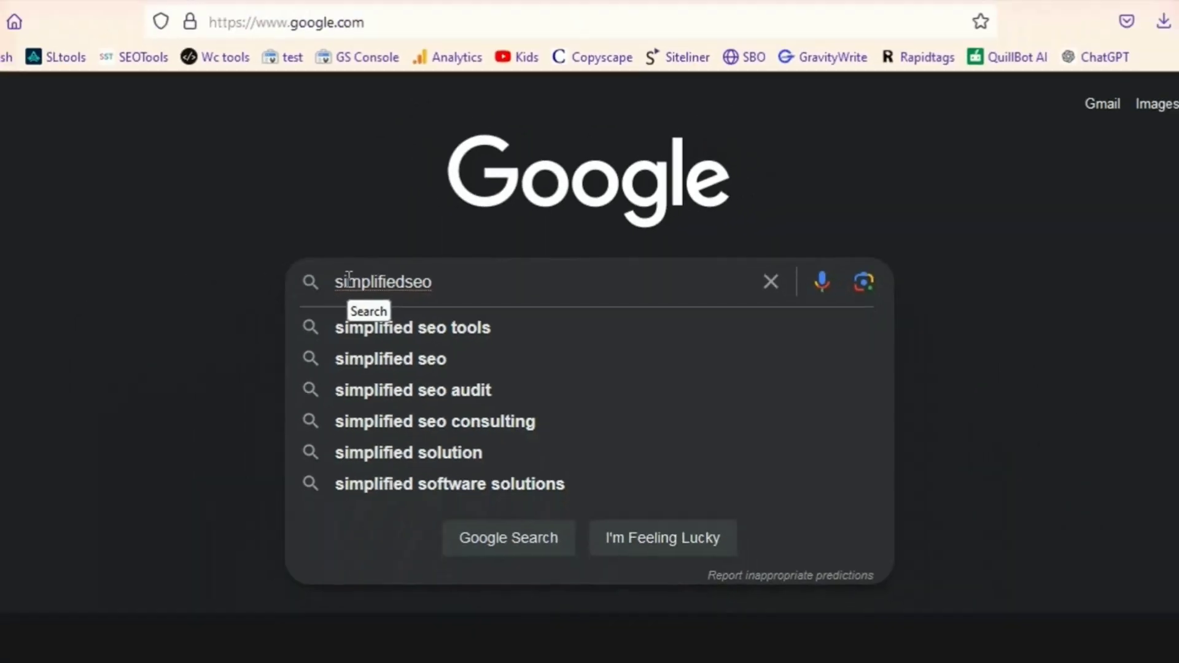
pyautogui.press('Down')
pyautogui.press('Return')
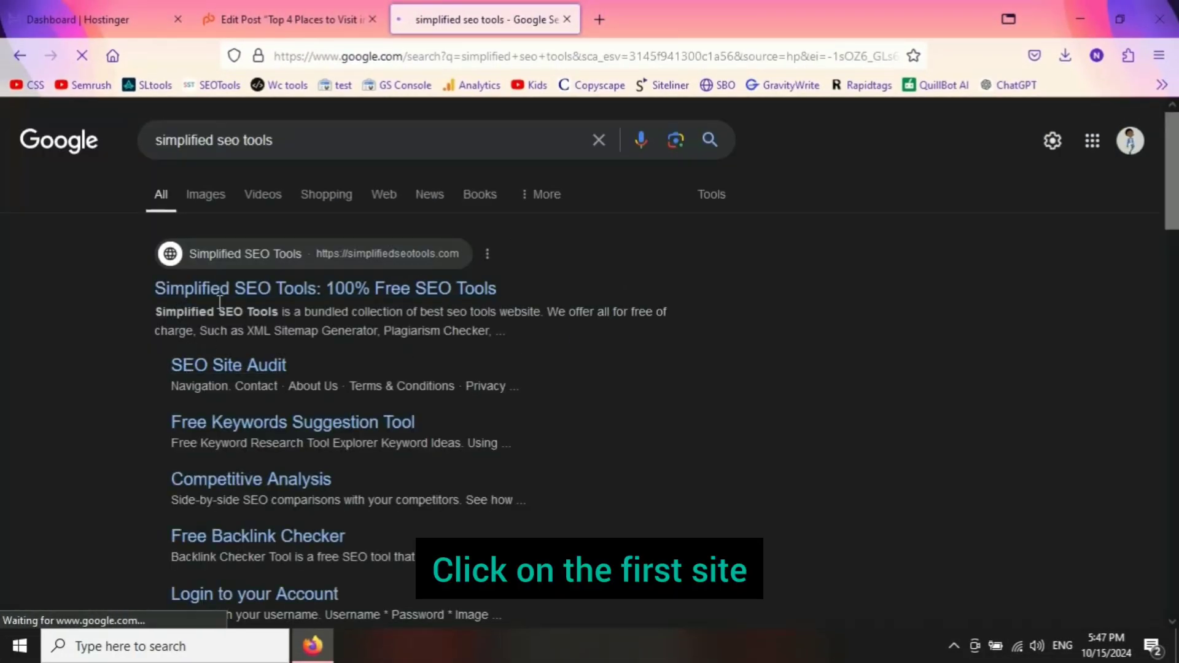
pyautogui.click(362, 301)
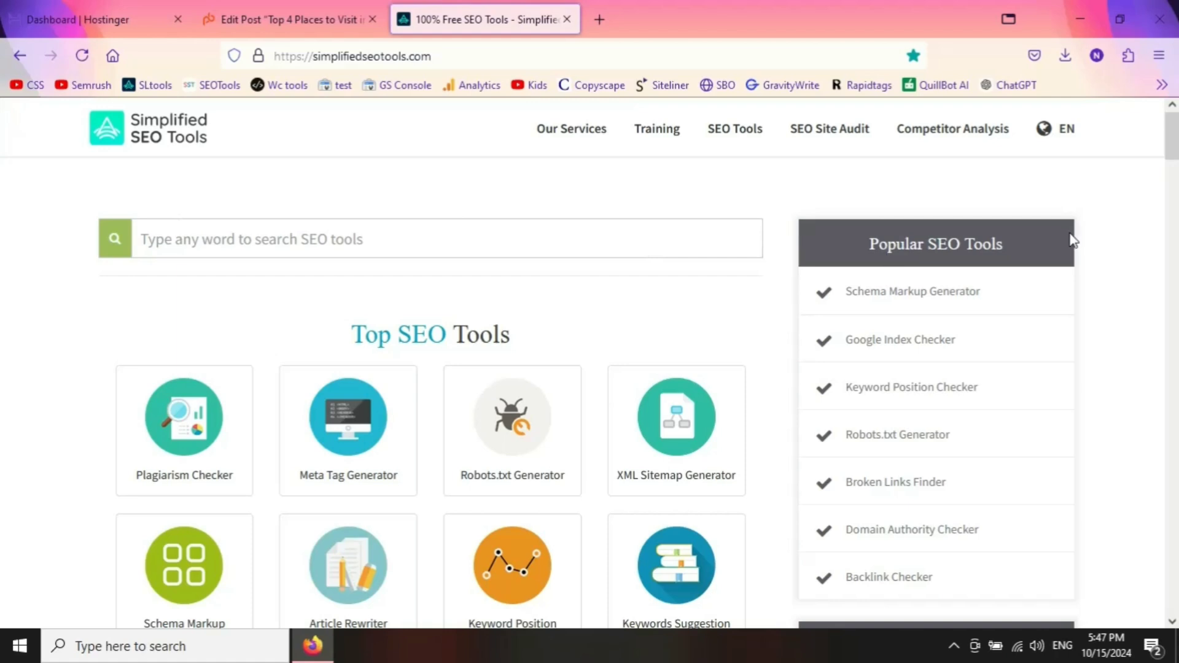
# Open the Plagiarism Checker tool and look over its file upload and article paste options.
pyautogui.scroll(-3, 570, 292)
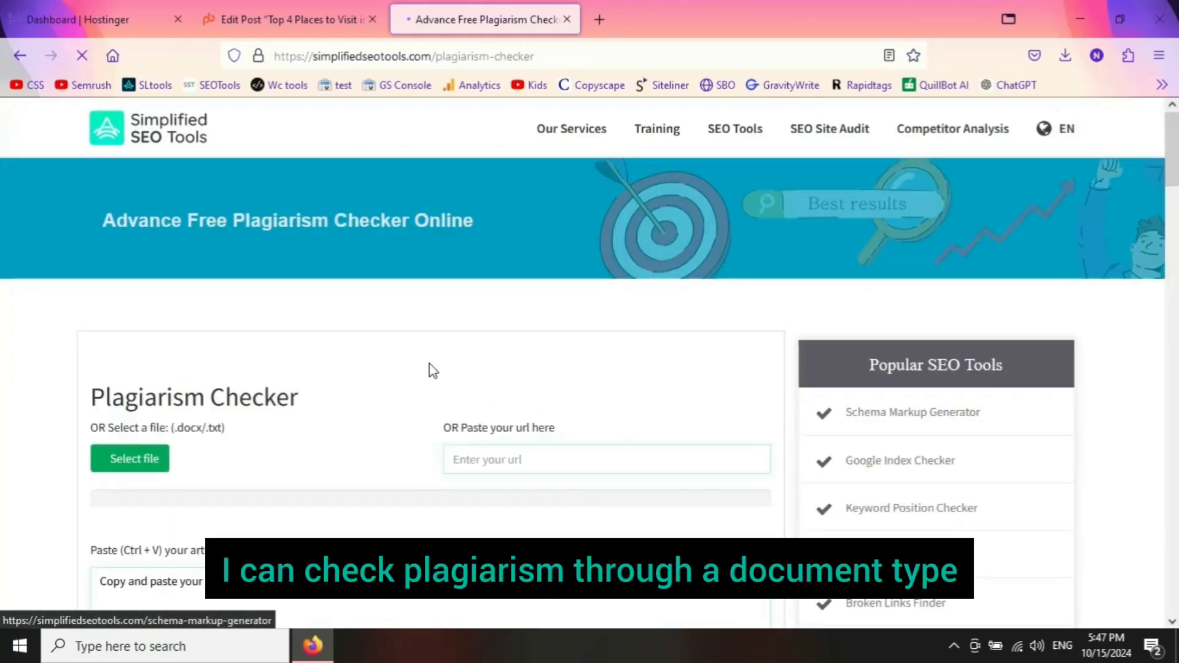
pyautogui.scroll(-3, 344, 283)
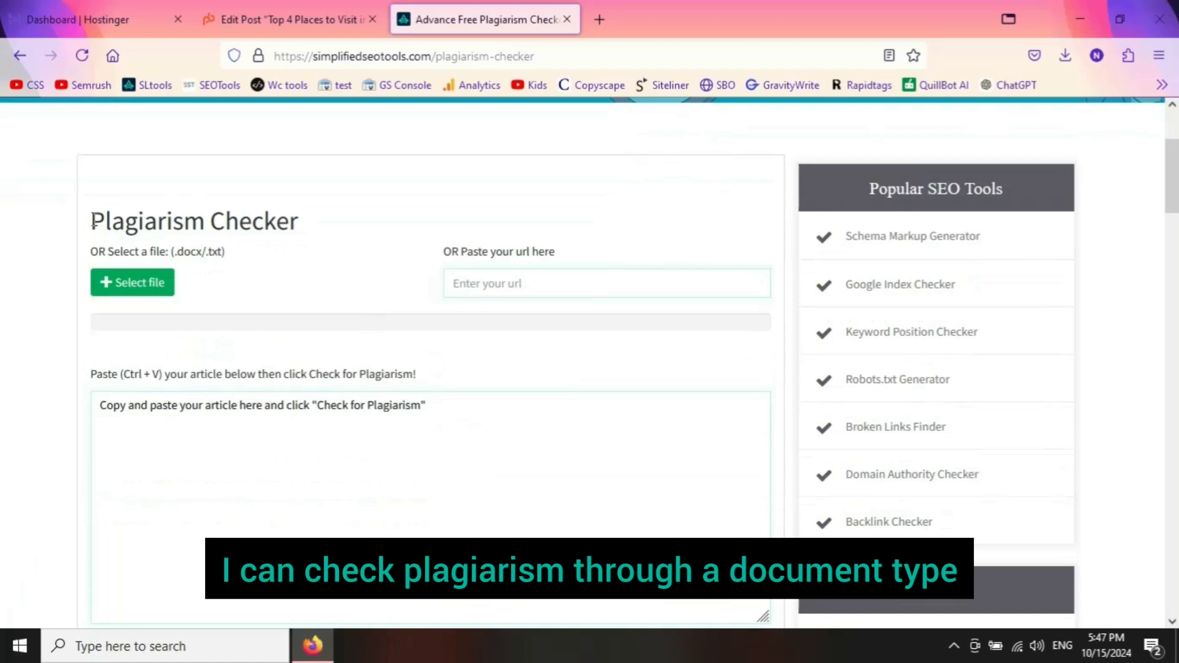
pyautogui.moveTo(93, 222); pyautogui.dragTo(311, 219)
pyautogui.moveTo(98, 256); pyautogui.dragTo(238, 253)
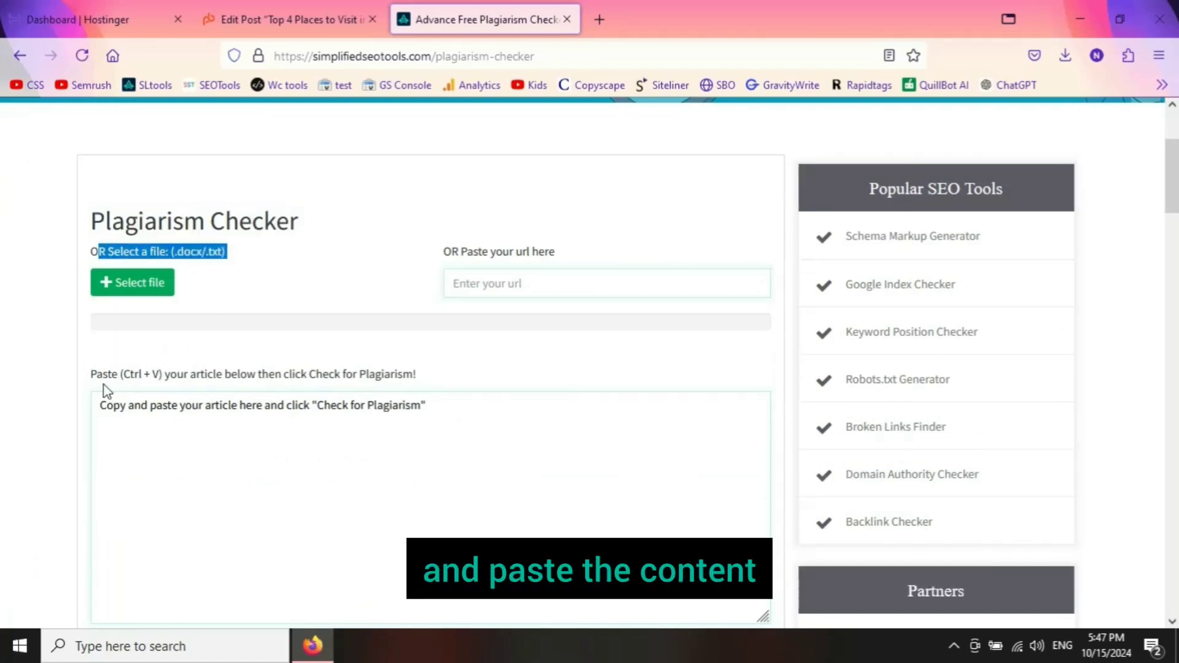
pyautogui.moveTo(101, 373); pyautogui.dragTo(441, 377)
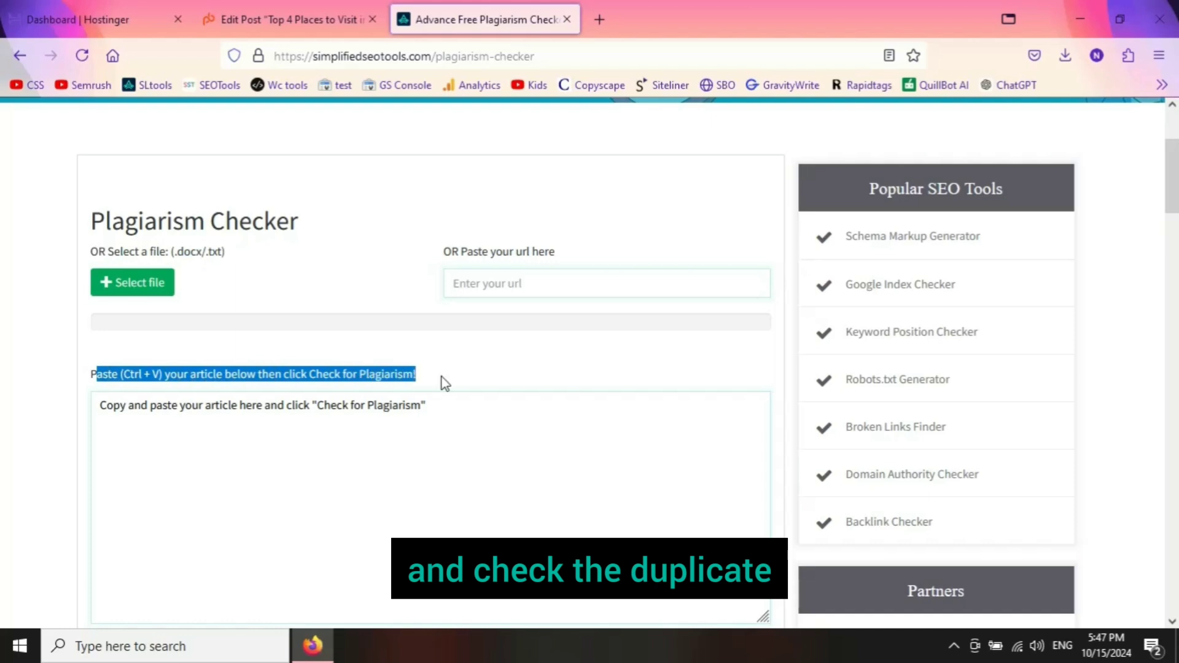
pyautogui.click(190, 422)
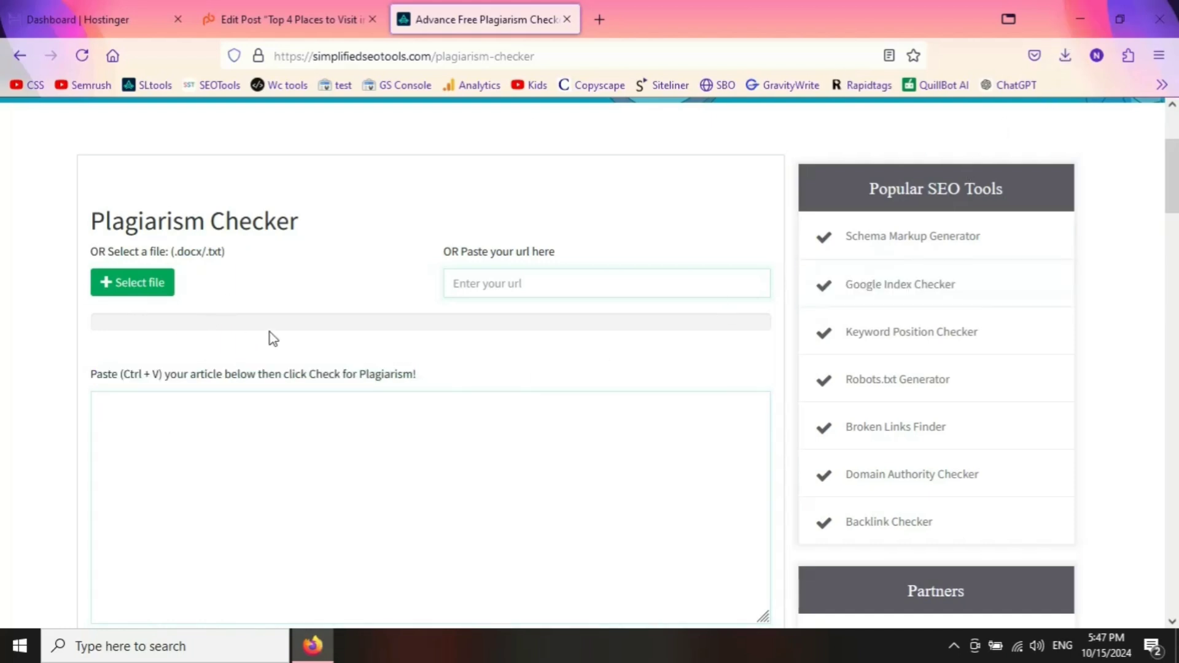
# Upload the Word document "Top 3 Places To Visit In Kanyakumari" from the Desktop to the plagiarism checker.
pyautogui.scroll(3, 271, 333)
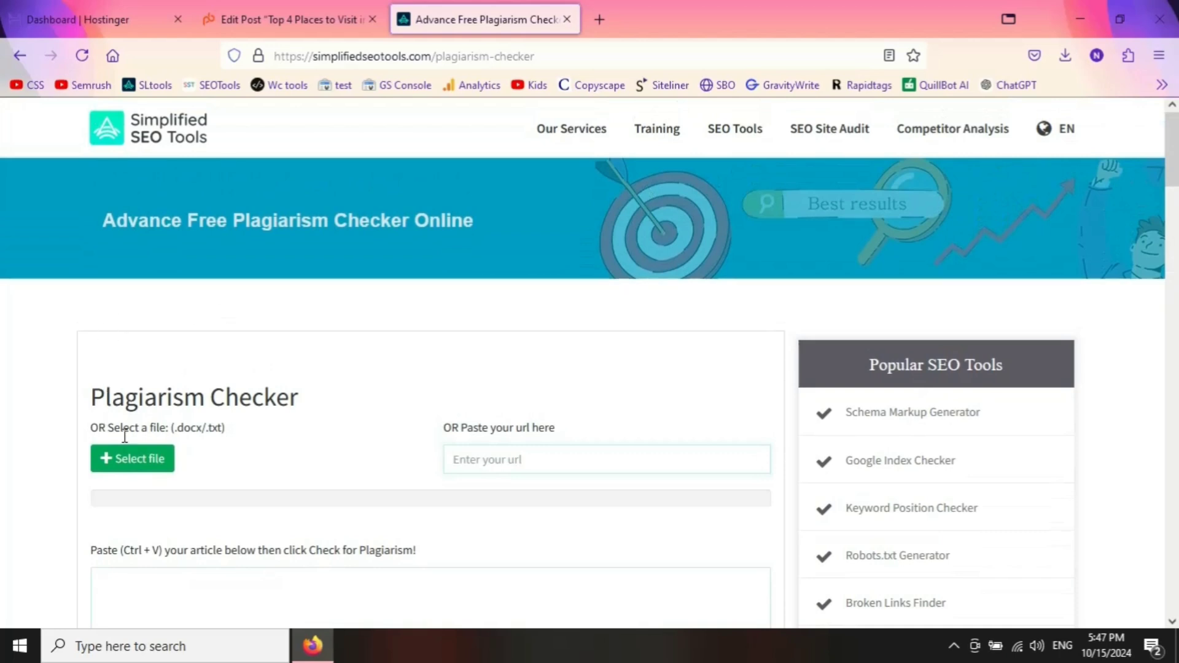
pyautogui.click(133, 461)
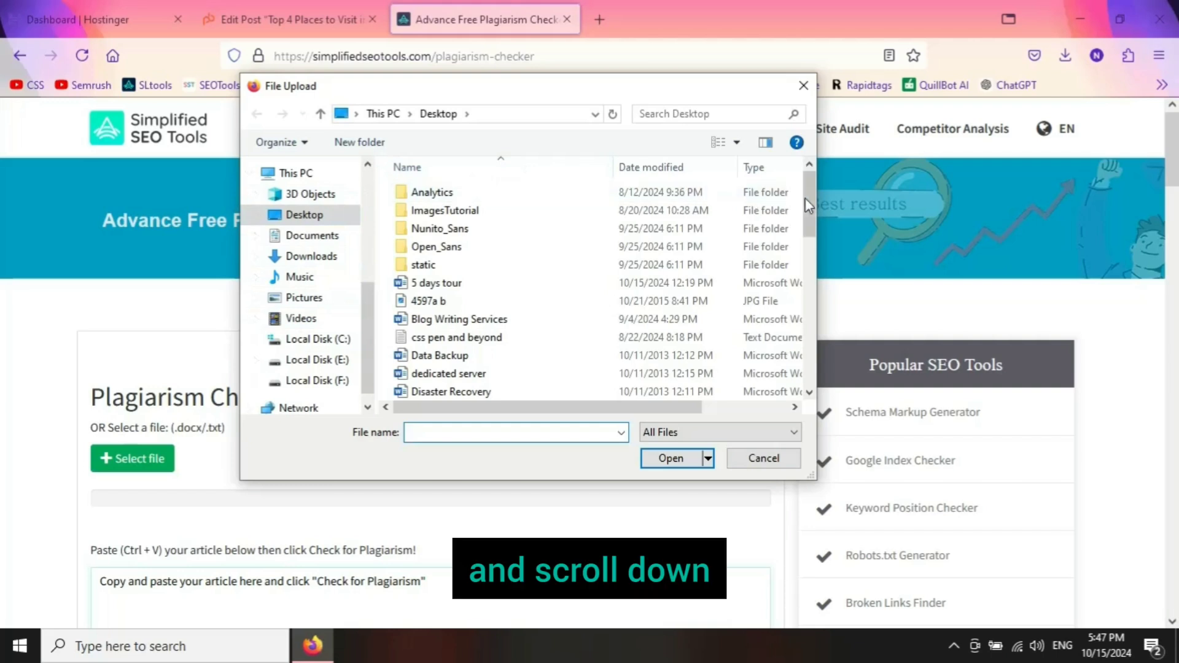
pyautogui.moveTo(808, 208); pyautogui.dragTo(805, 354)
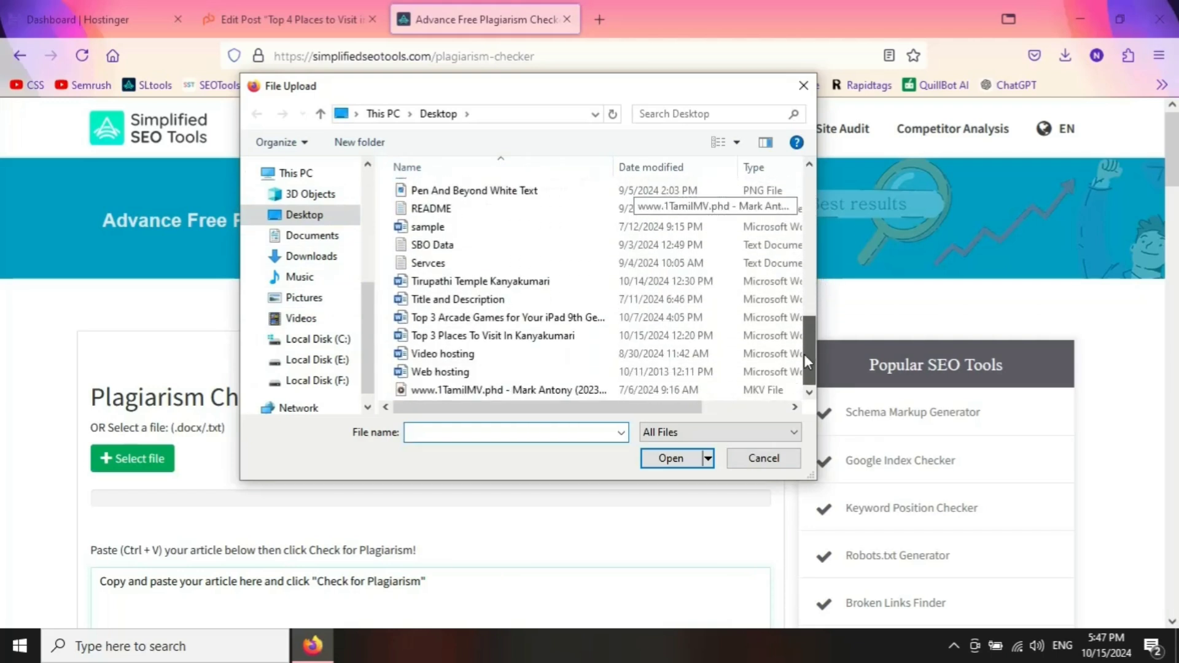
pyautogui.click(439, 344)
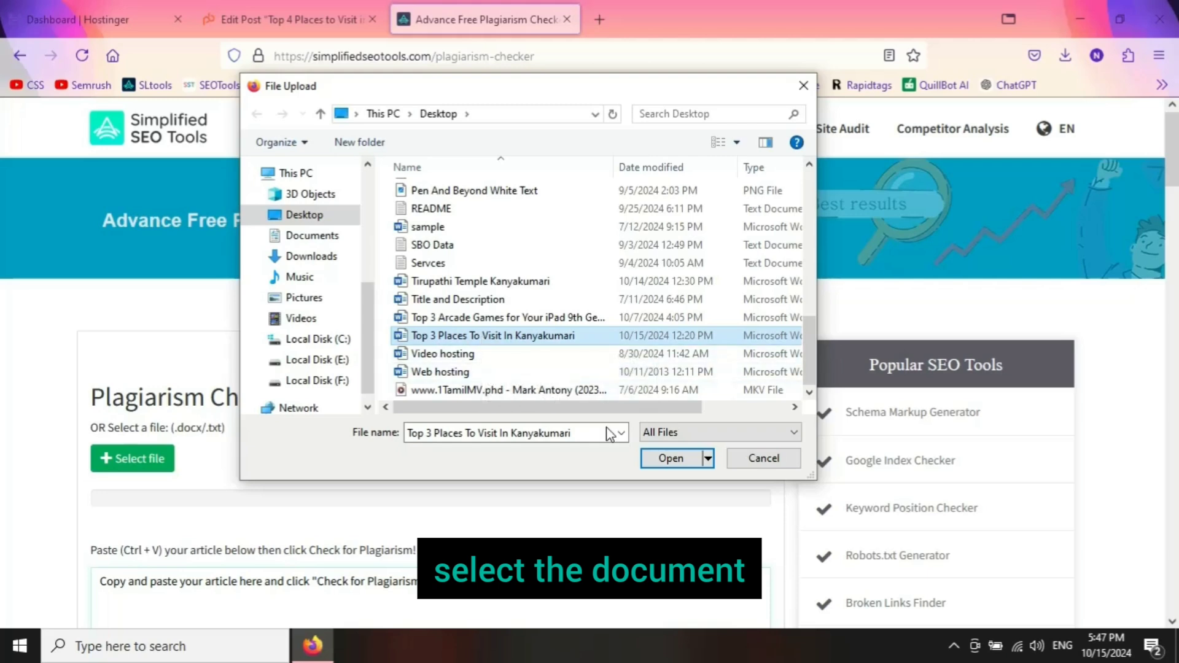
pyautogui.click(670, 459)
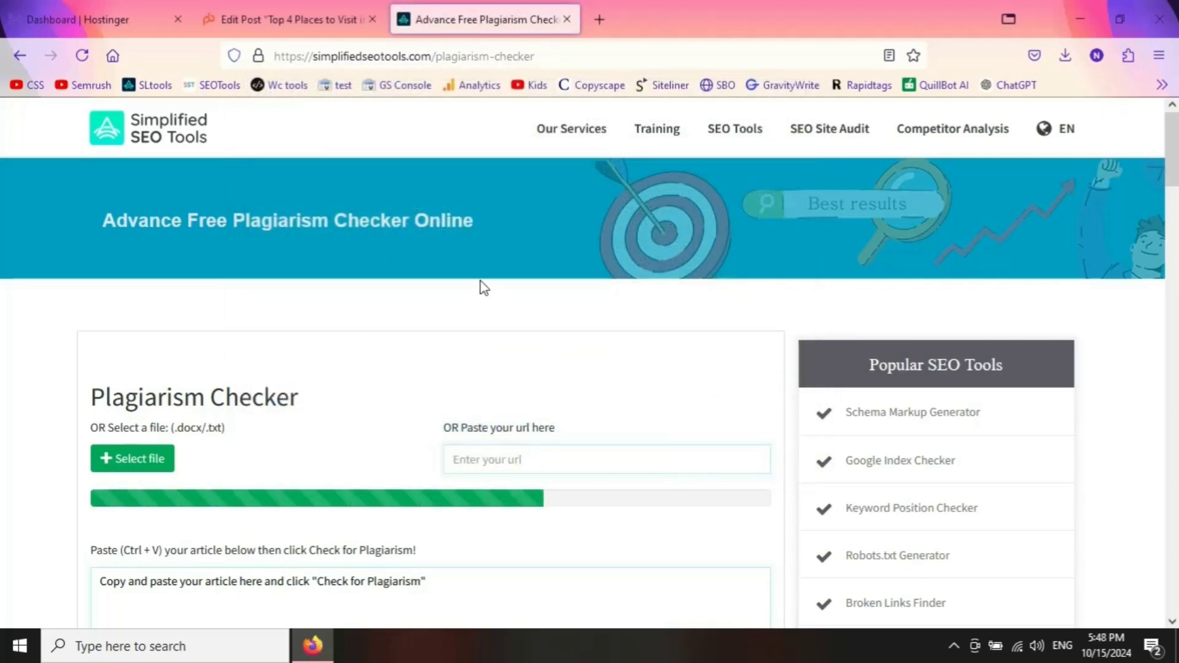
# Review the imported article text down to its word count and run the plagiarism check on it.
pyautogui.scroll(-4, 460, 347)
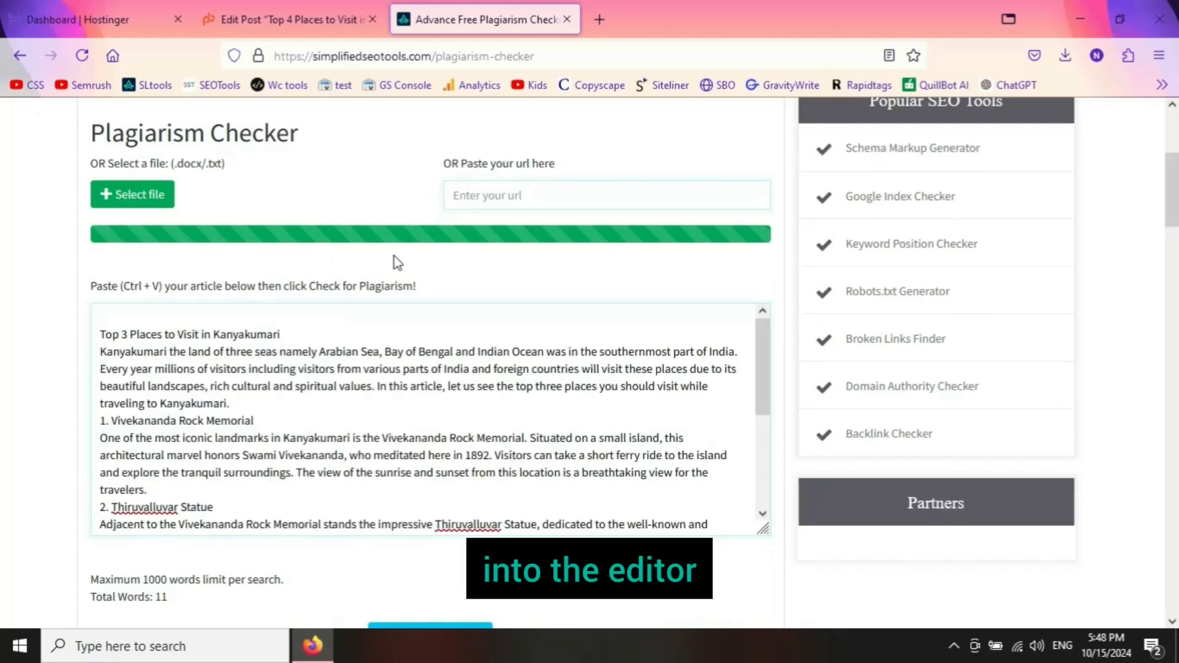
pyautogui.scroll(-3, 758, 348)
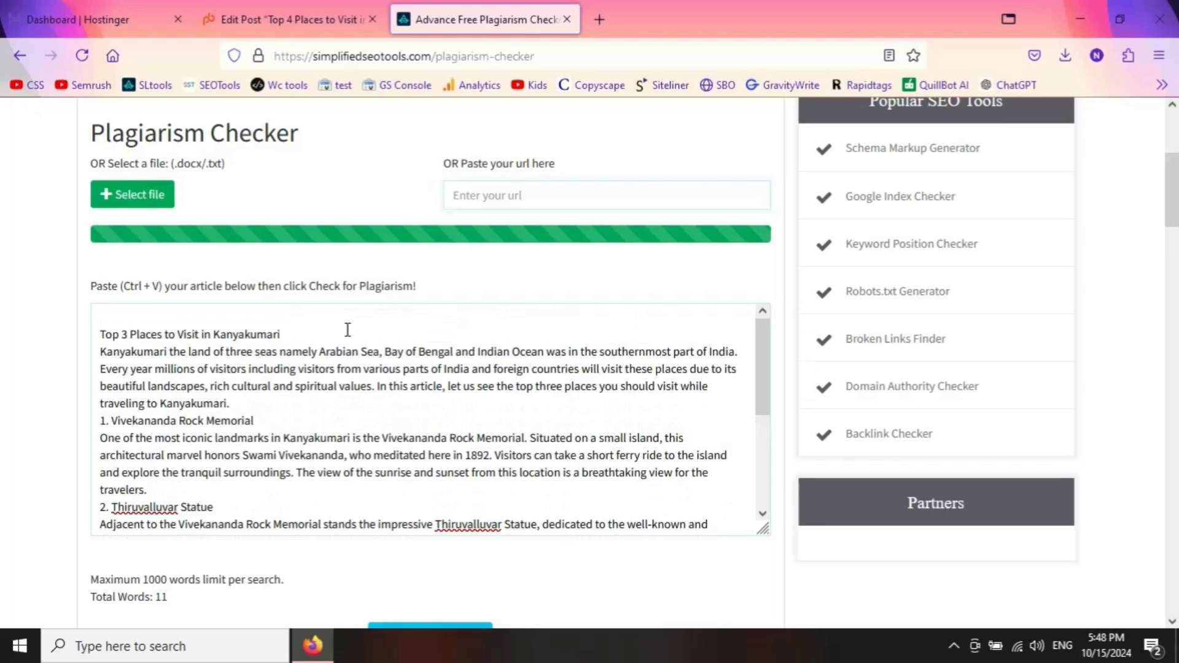
pyautogui.scroll(-4, 347, 330)
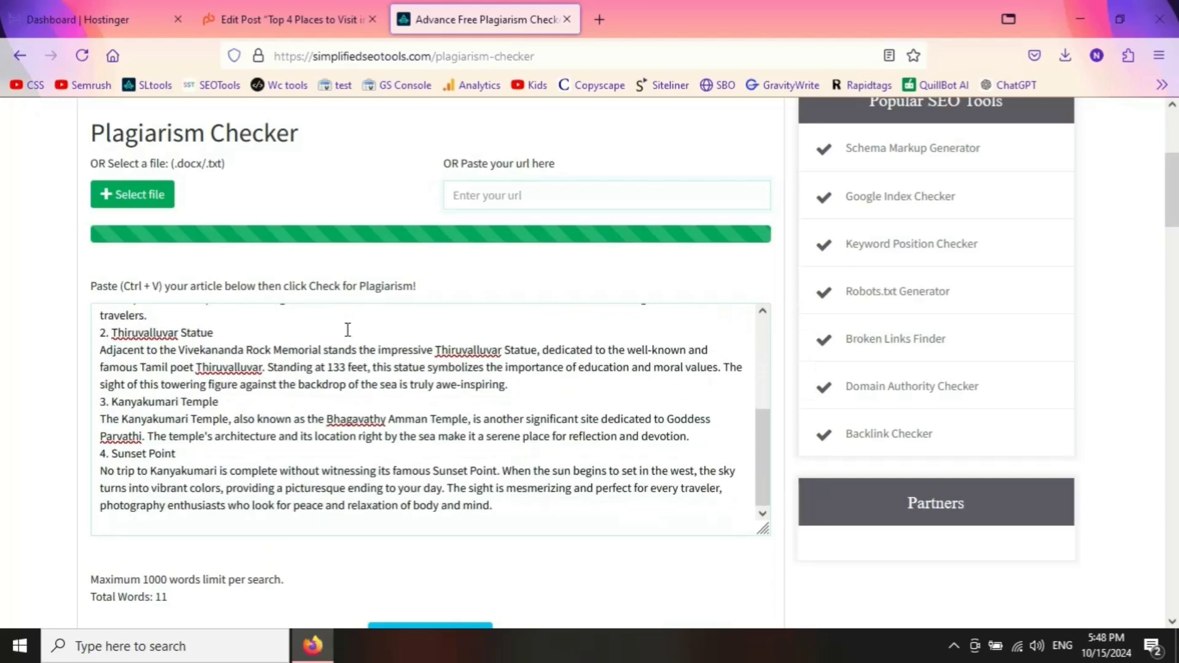
pyautogui.scroll(-3, 347, 332)
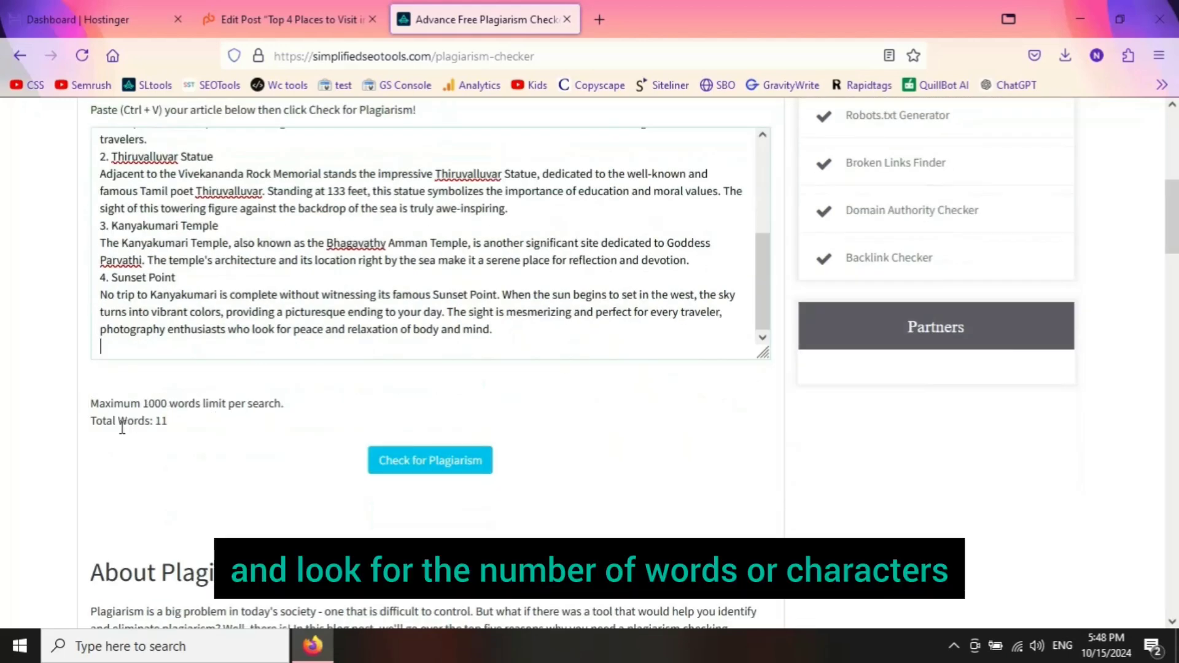
pyautogui.click(416, 465)
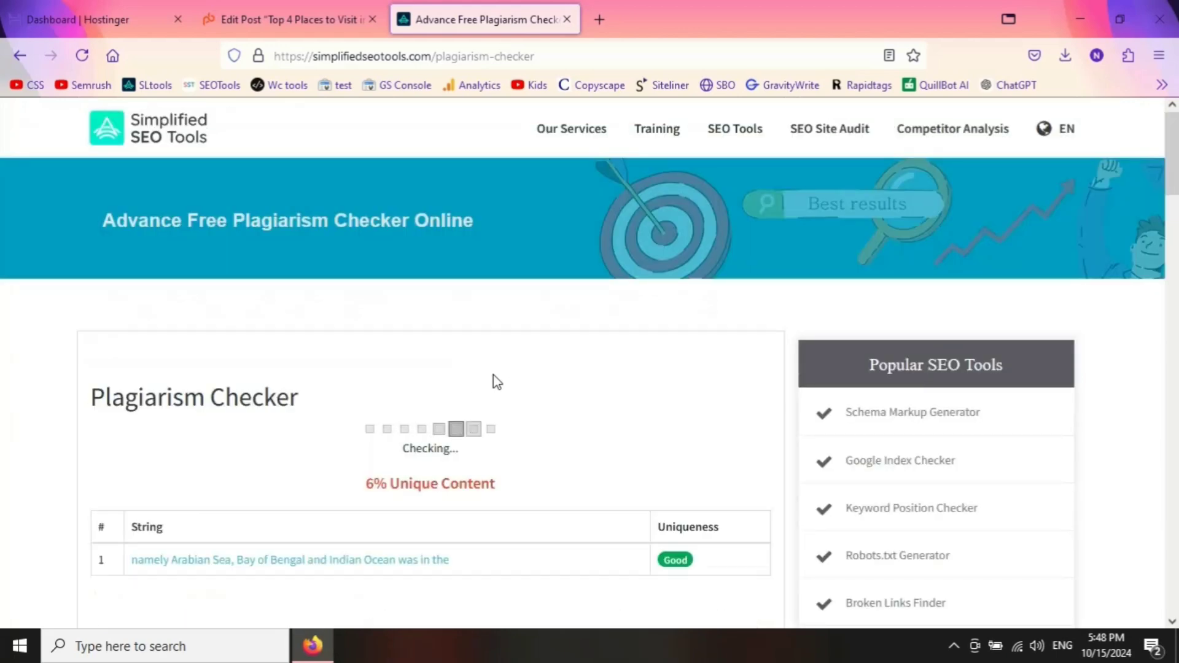
# Examine the unique content percentage and the uniqueness rating of each checked string in the plagiarism results.
pyautogui.scroll(-3, 583, 352)
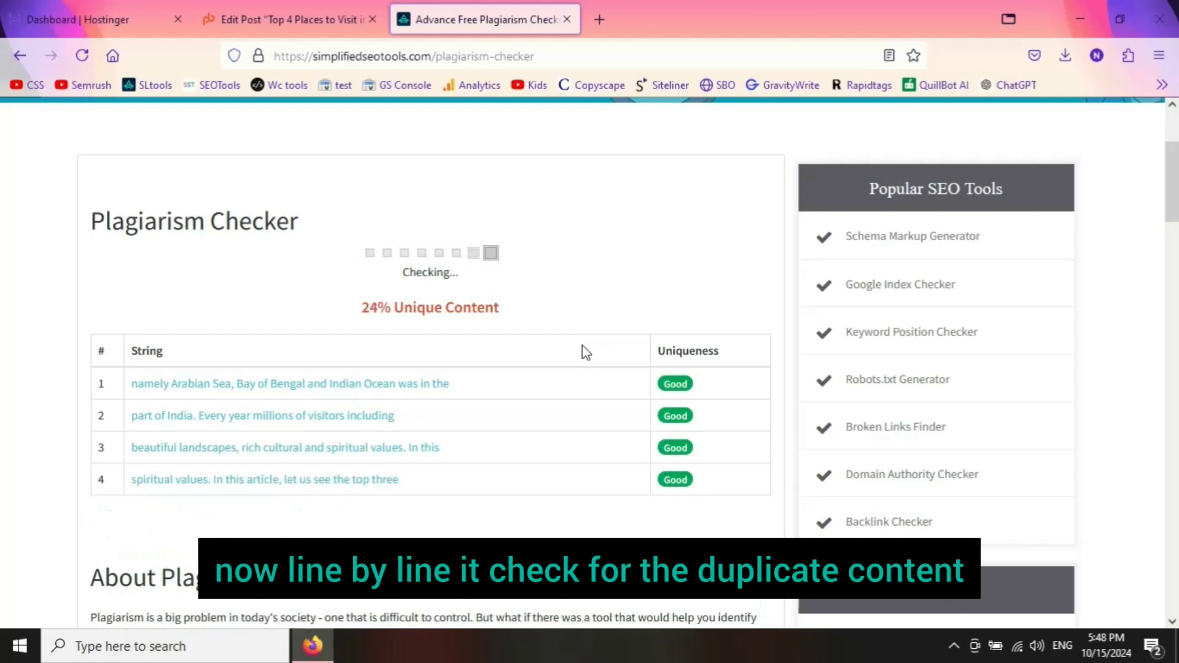
pyautogui.scroll(-2, 585, 352)
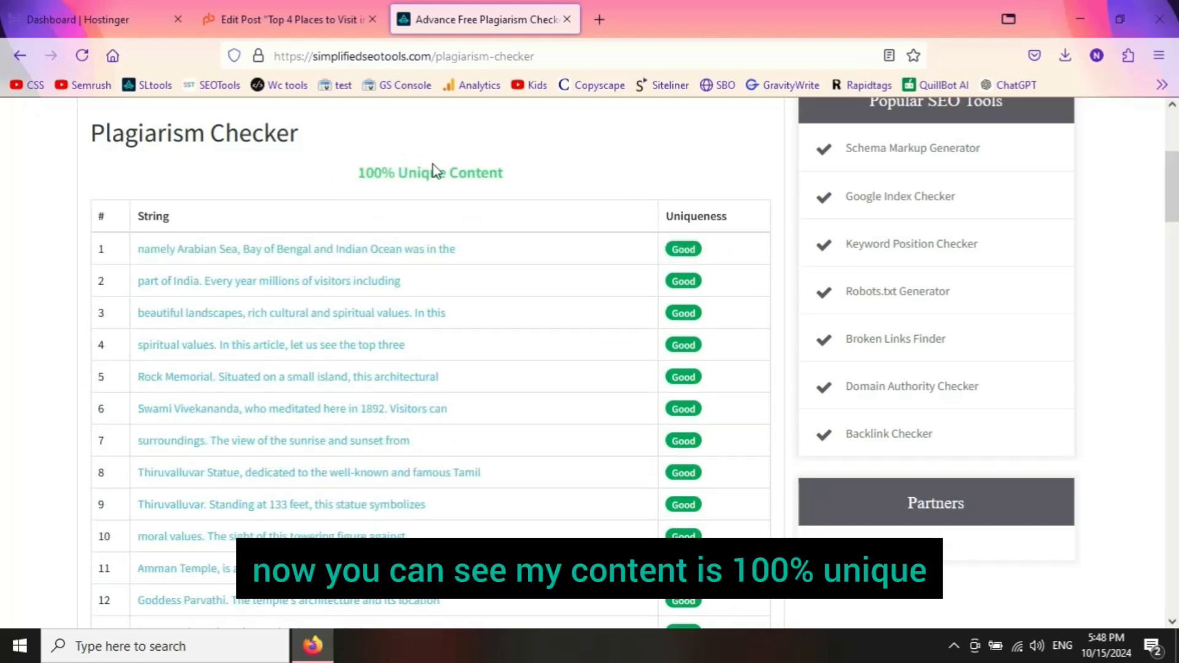
pyautogui.moveTo(340, 171); pyautogui.dragTo(558, 183)
pyautogui.scroll(-4, 493, 300)
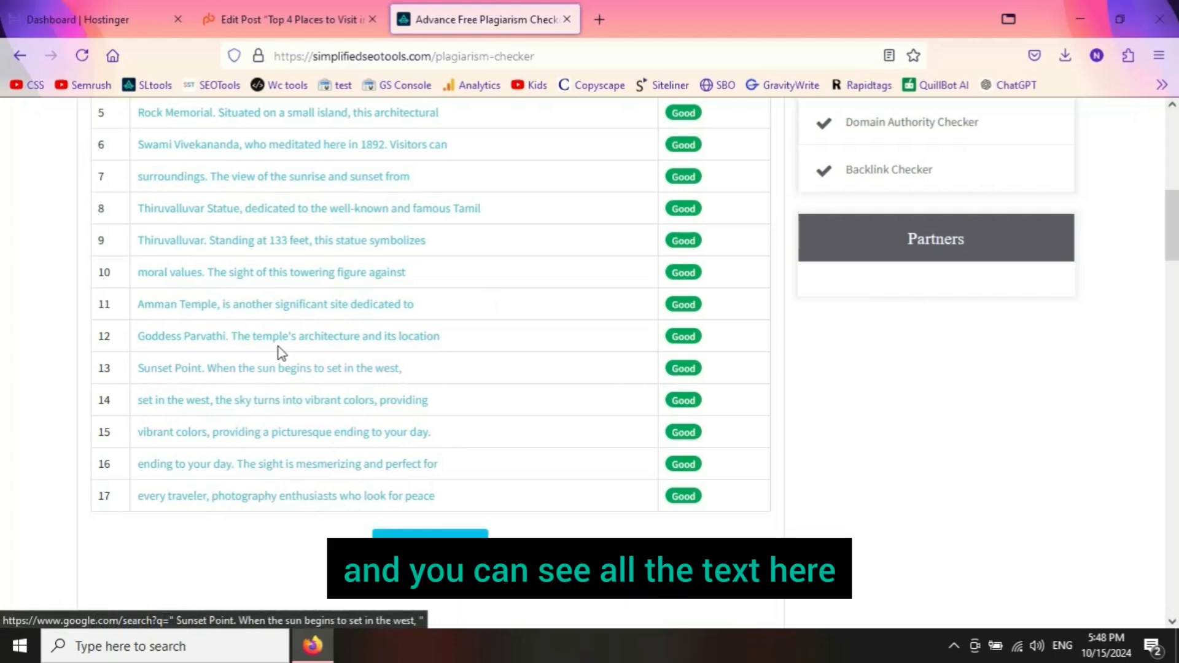
# Review the Uniqueness column for all checked strings again and highlight the overall unique content result above the table.
pyautogui.scroll(1, 461, 425)
pyautogui.scroll(4, 466, 384)
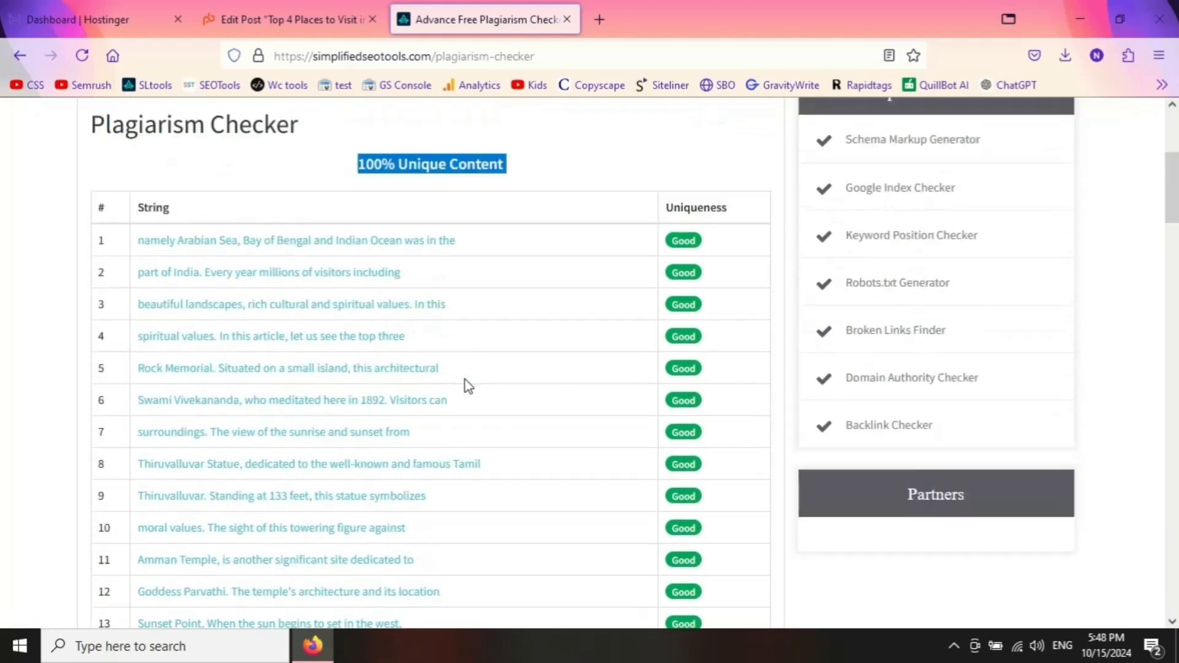
pyautogui.click(726, 422)
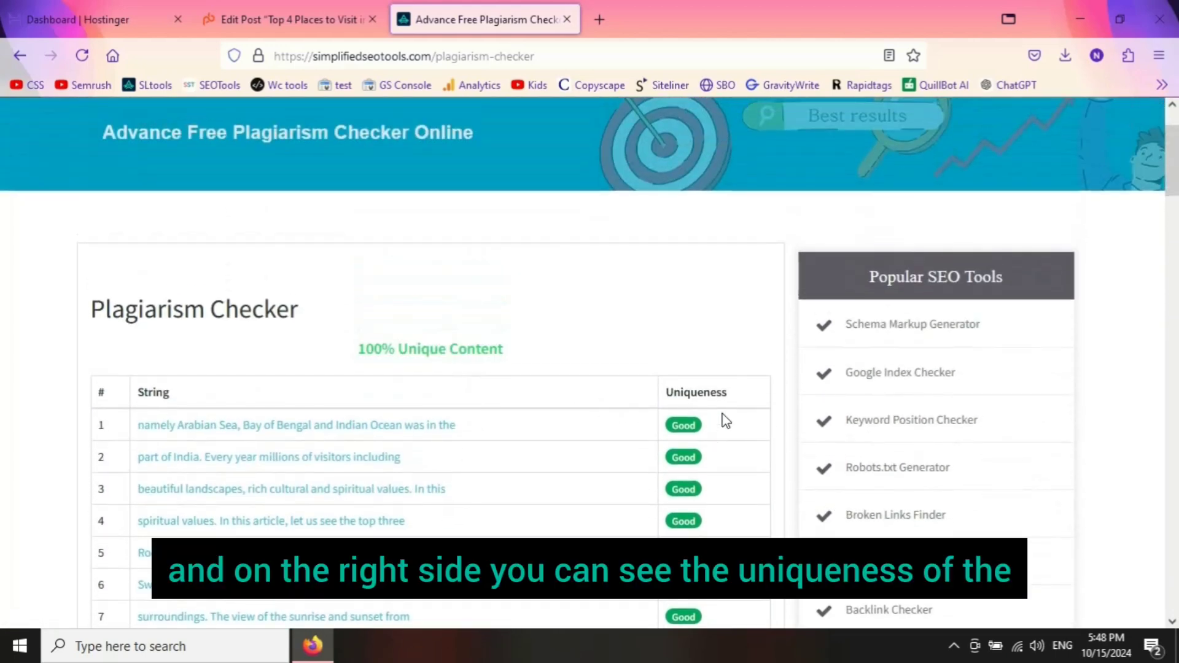
pyautogui.scroll(-5, 713, 428)
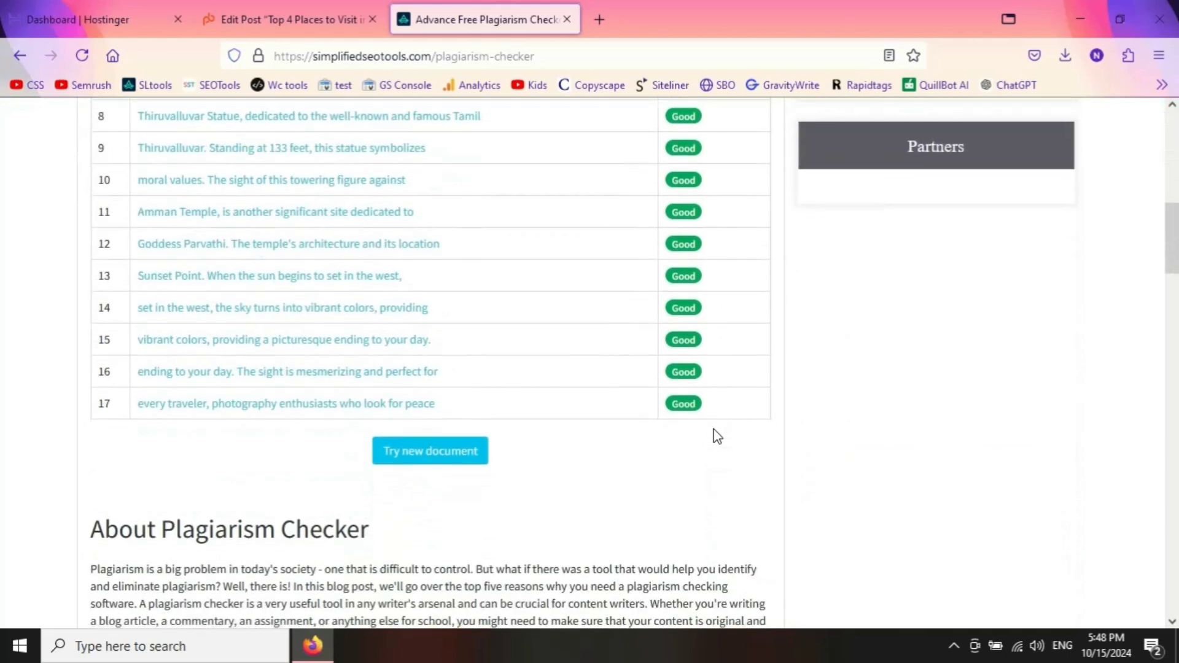
pyautogui.scroll(5, 718, 436)
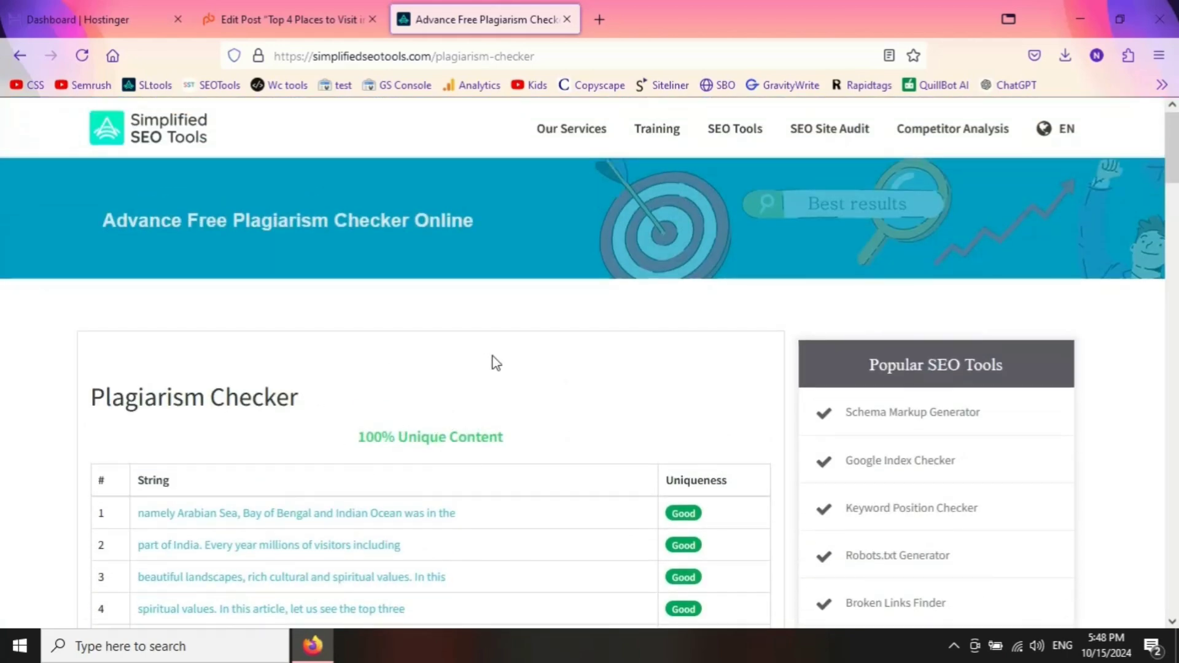
pyautogui.moveTo(521, 435); pyautogui.dragTo(348, 437)
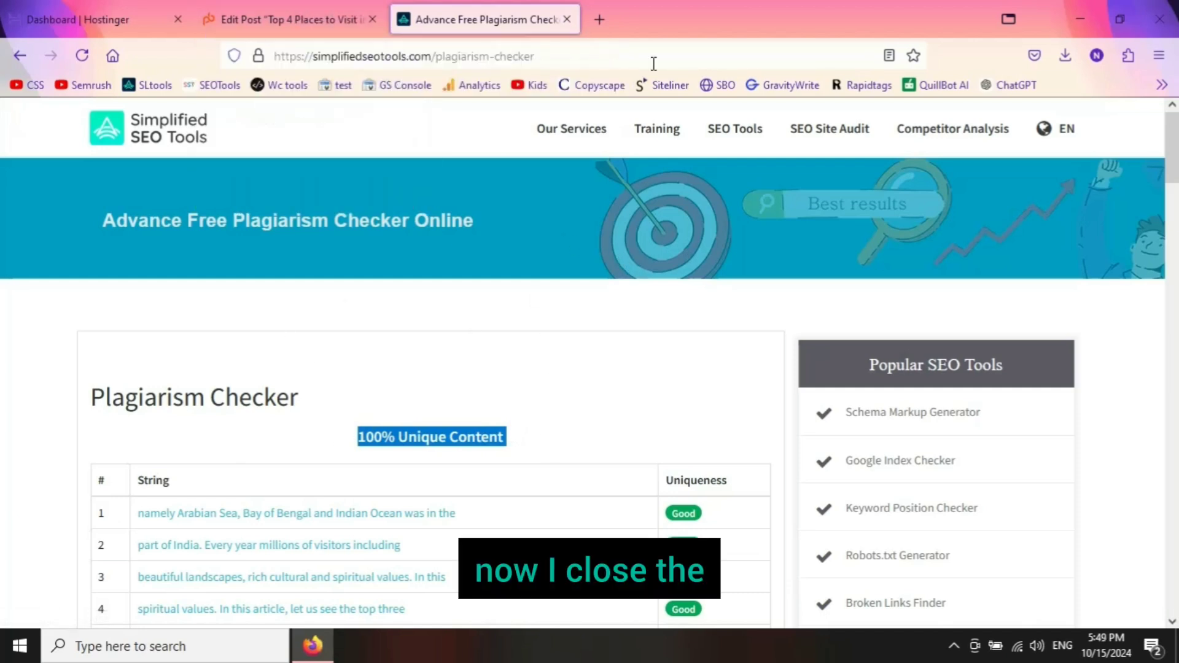
# Close the plagiarism checker page and leave the Kanyakumari post's editor for the WordPress list of all posts.
pyautogui.click(569, 20)
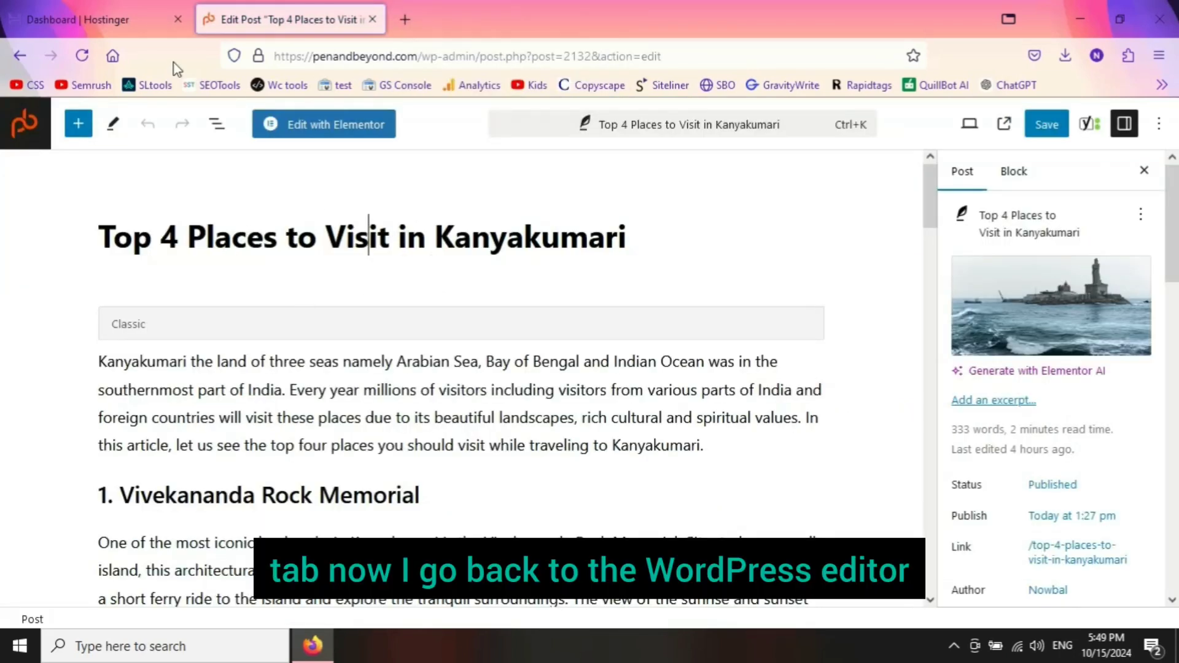
pyautogui.click(24, 126)
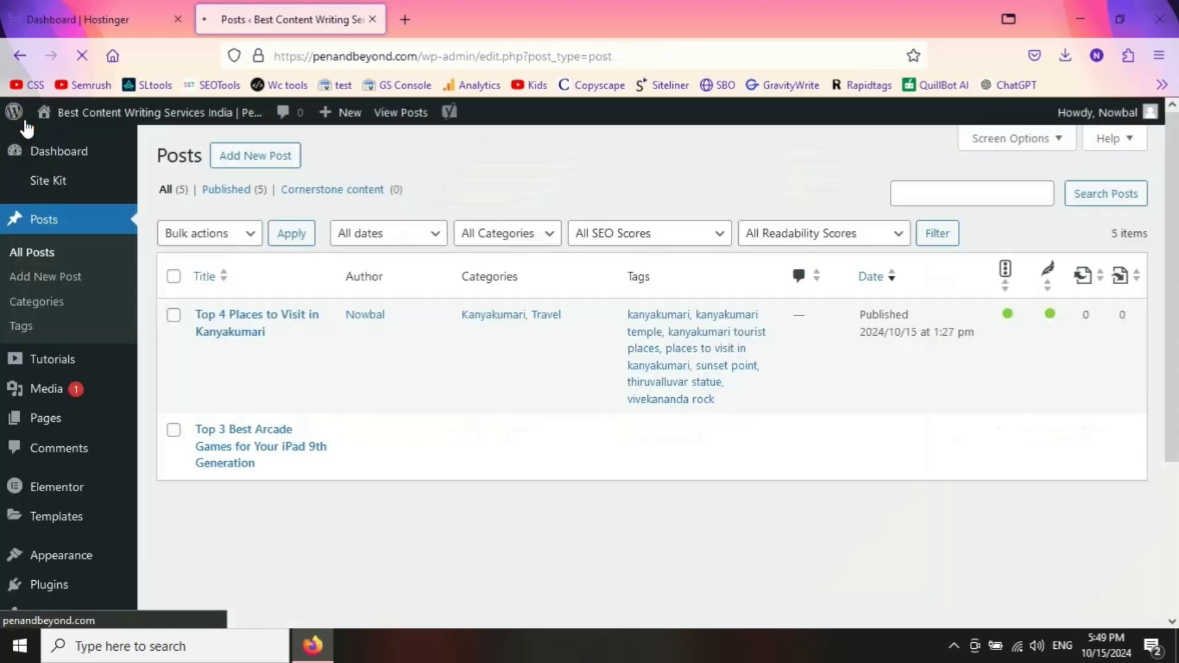
pyautogui.moveTo(301, 357)
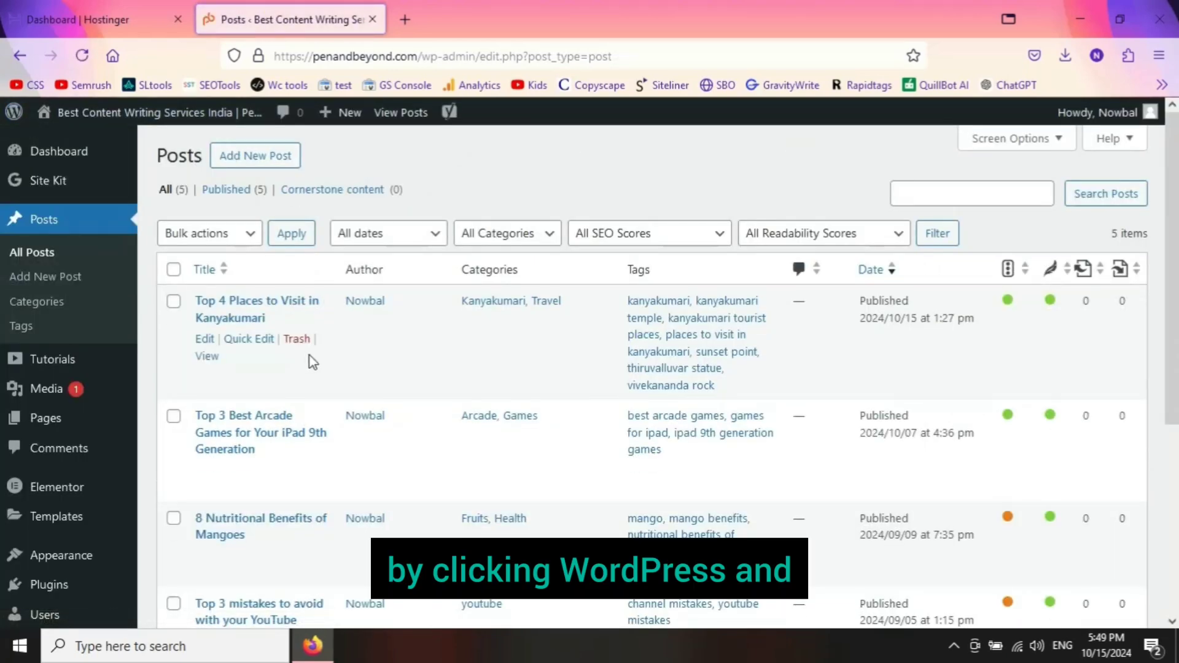
pyautogui.moveTo(184, 113)
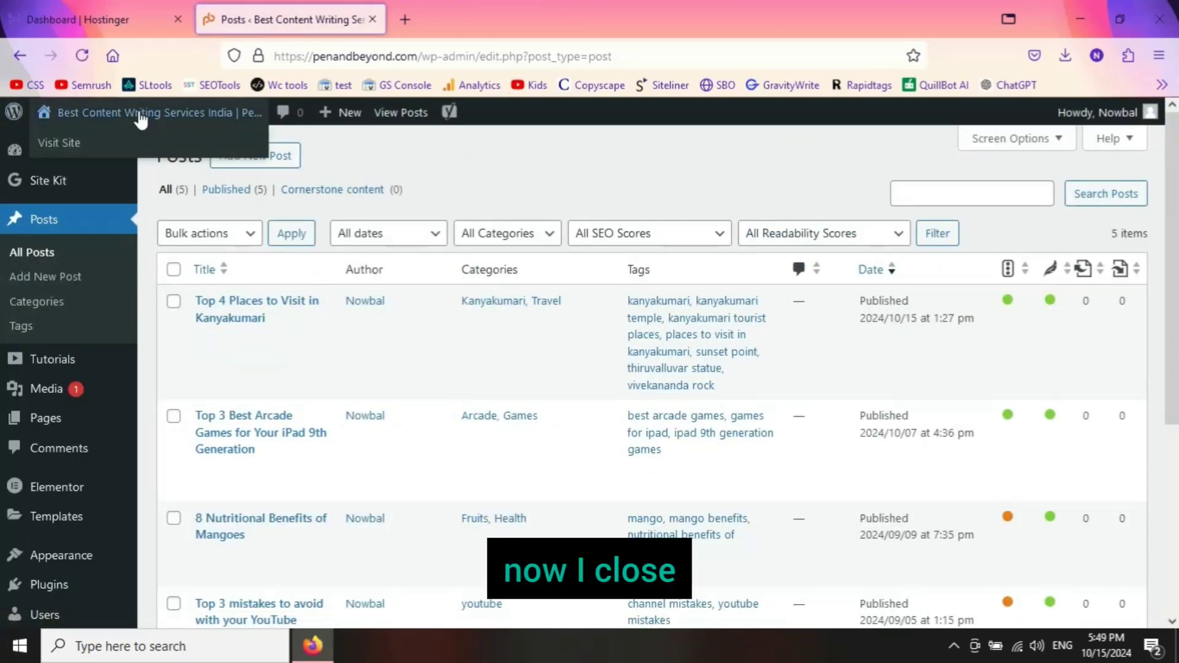